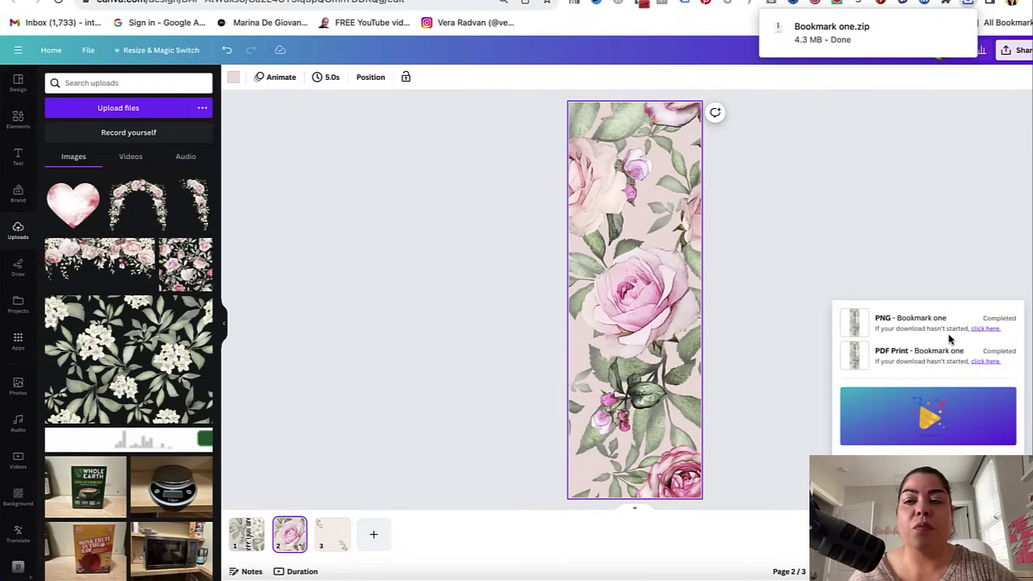
- Extract the downloaded Bookmark one.zip and look through the three PNG bookmarks in its folder
left_click(967, 5)
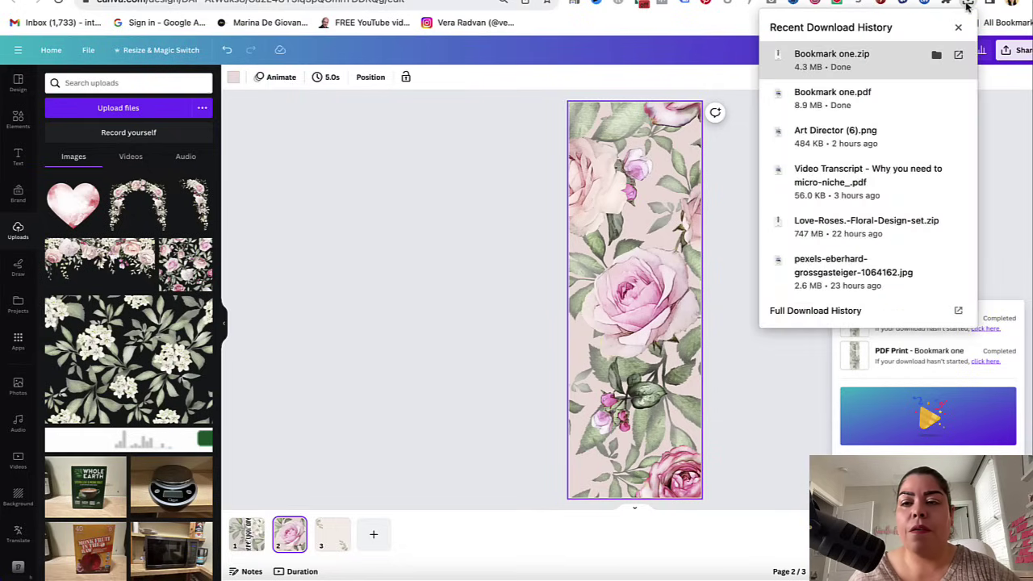
left_click(877, 64)
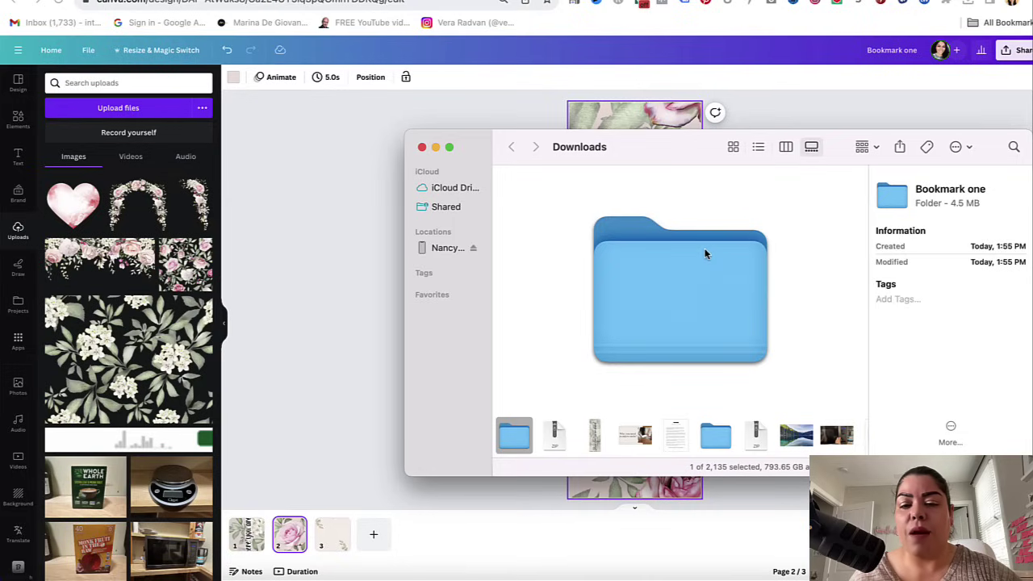
double_click(728, 275)
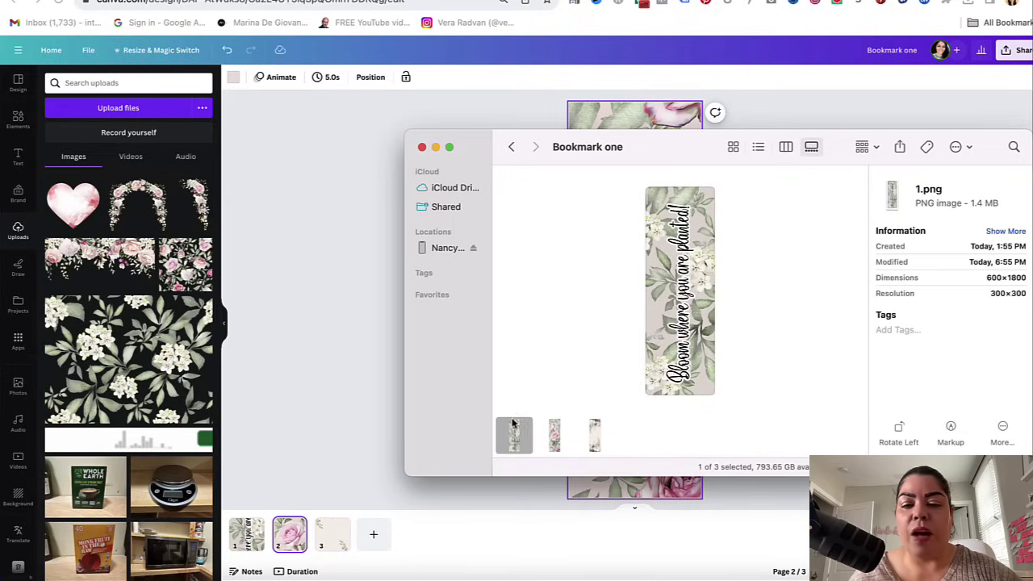
left_click(555, 437)
left_click(596, 436)
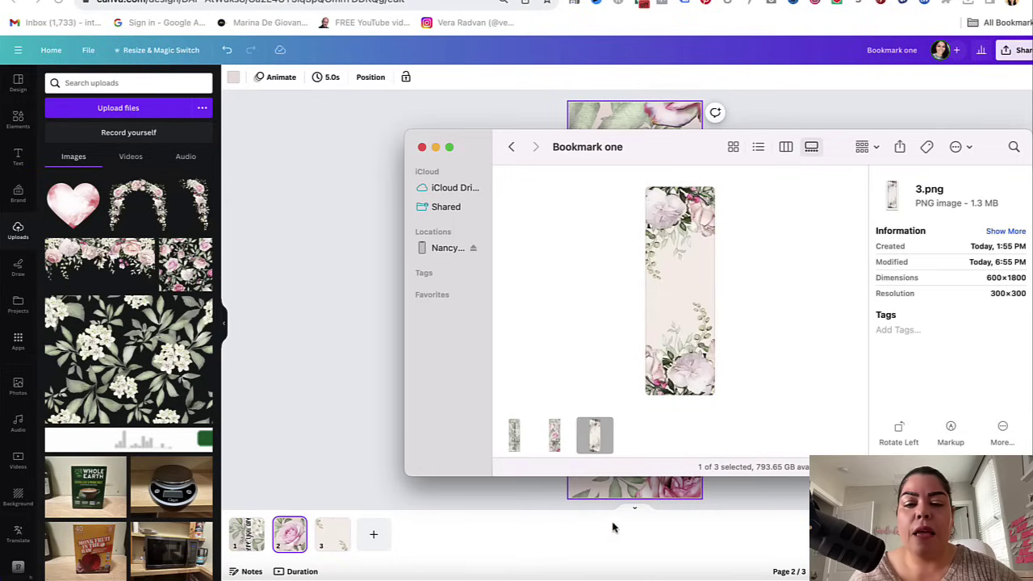
- Upload all three bookmark PNGs from the Bookmark one folder to the Canva image uploads
left_click(514, 440)
key("shift+Right")
key("shift+Right")
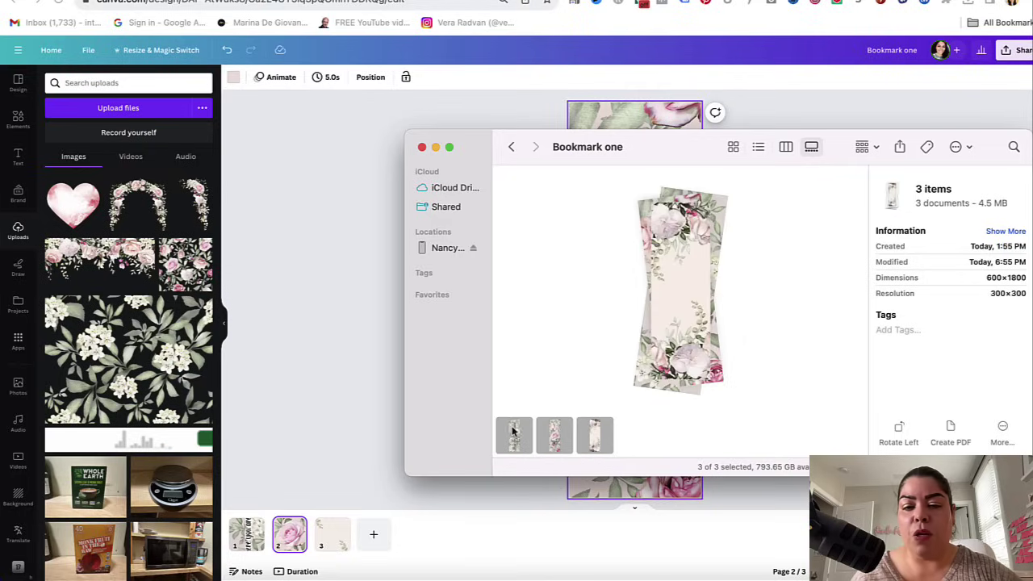
left_click_drag(667, 317, 104, 167)
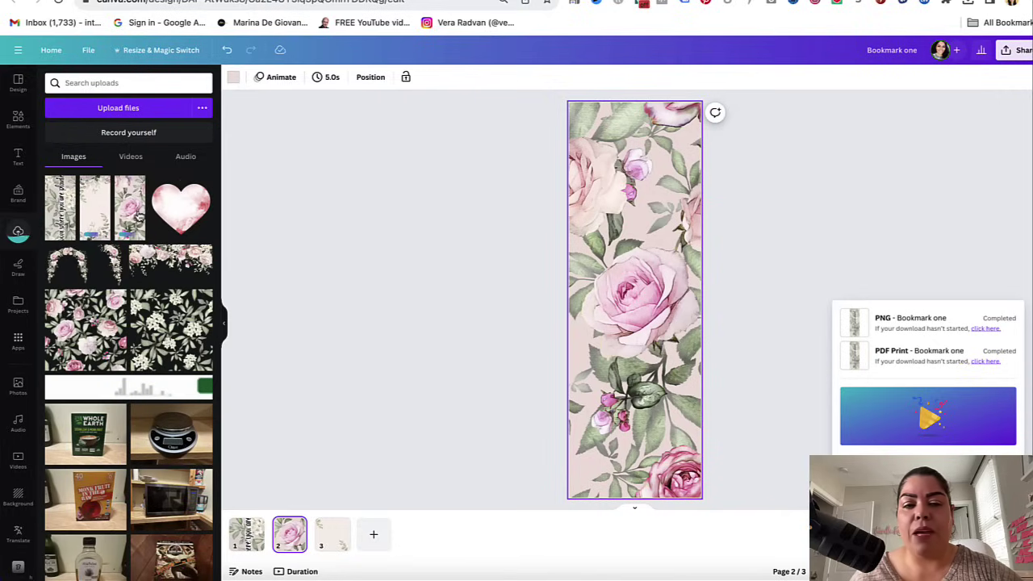
left_click(364, 145)
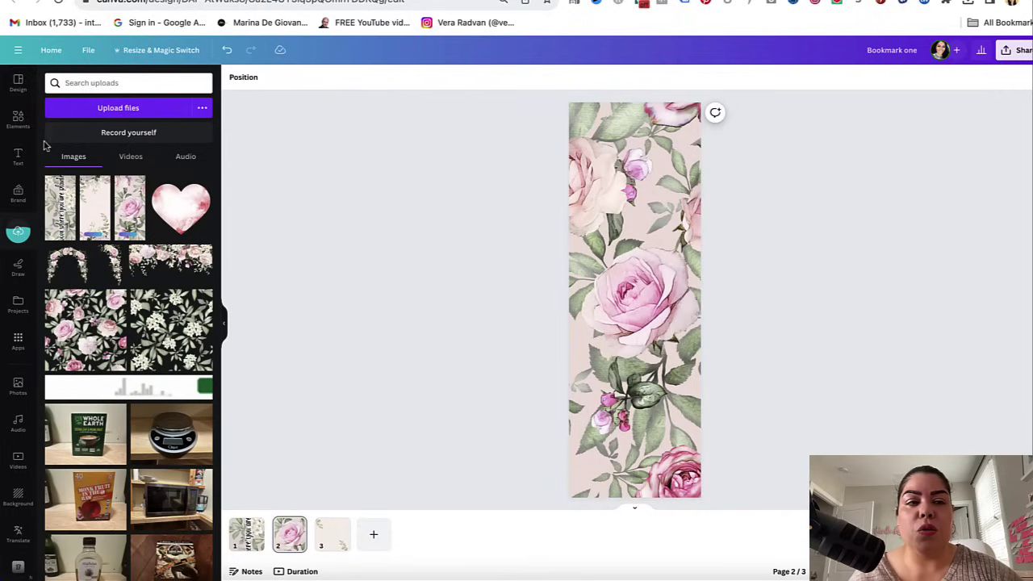
- Return to the Canva home page and create a new custom-size design of 8.5 × 11 in
left_click(48, 51)
left_click(556, 196)
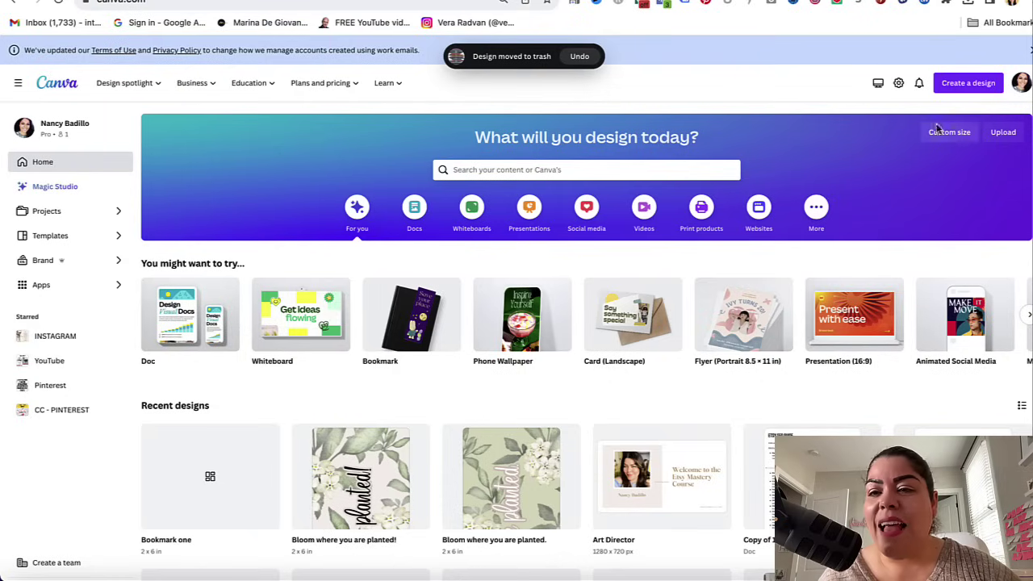
left_click(973, 85)
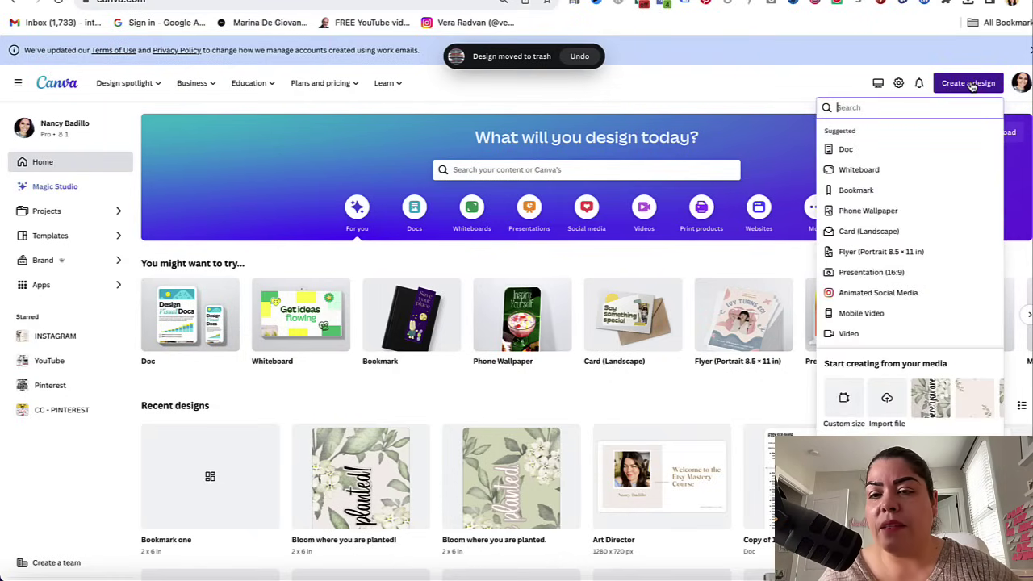
left_click(845, 400)
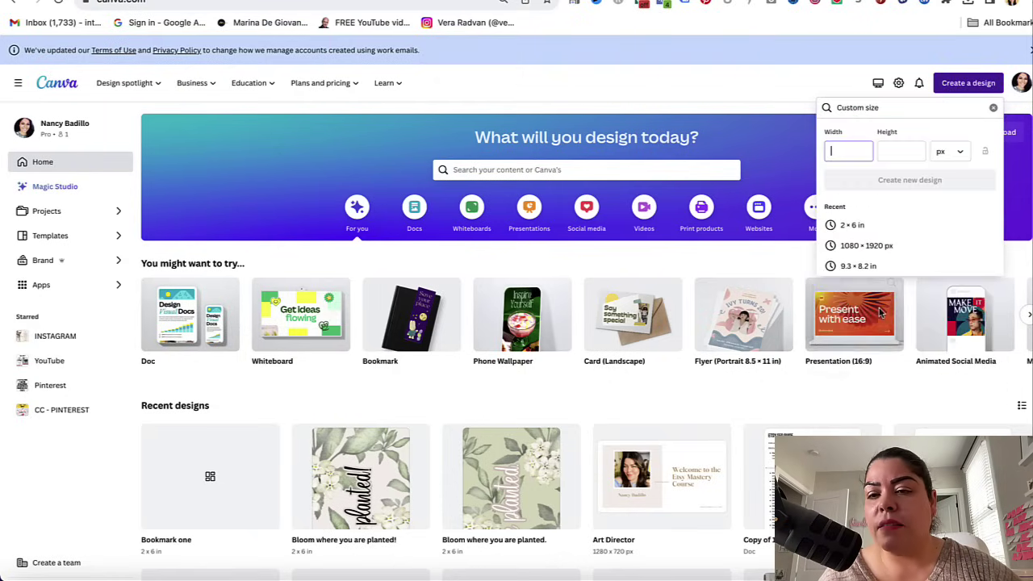
left_click(945, 158)
left_click(904, 200)
left_click(845, 151)
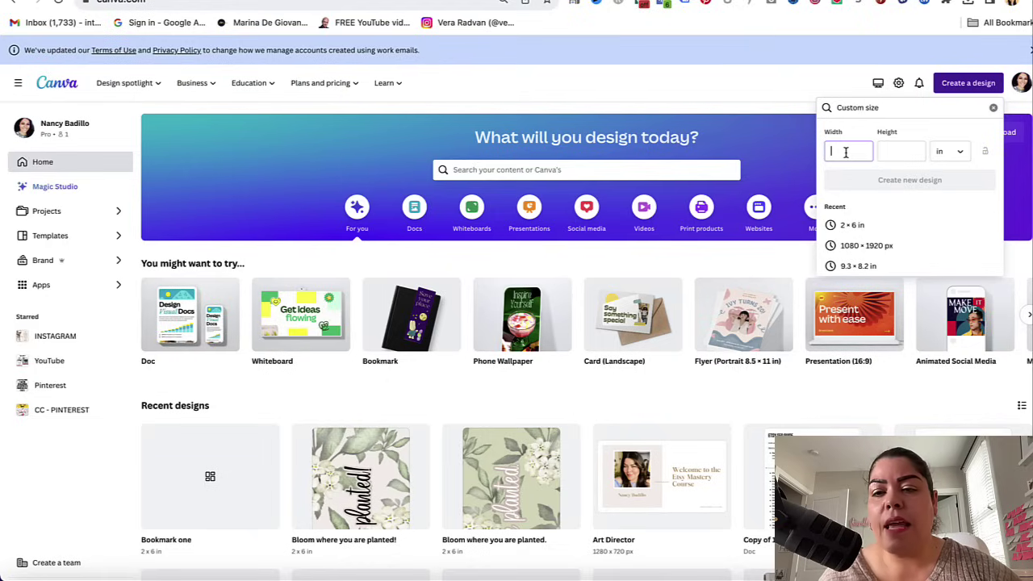
type("8")
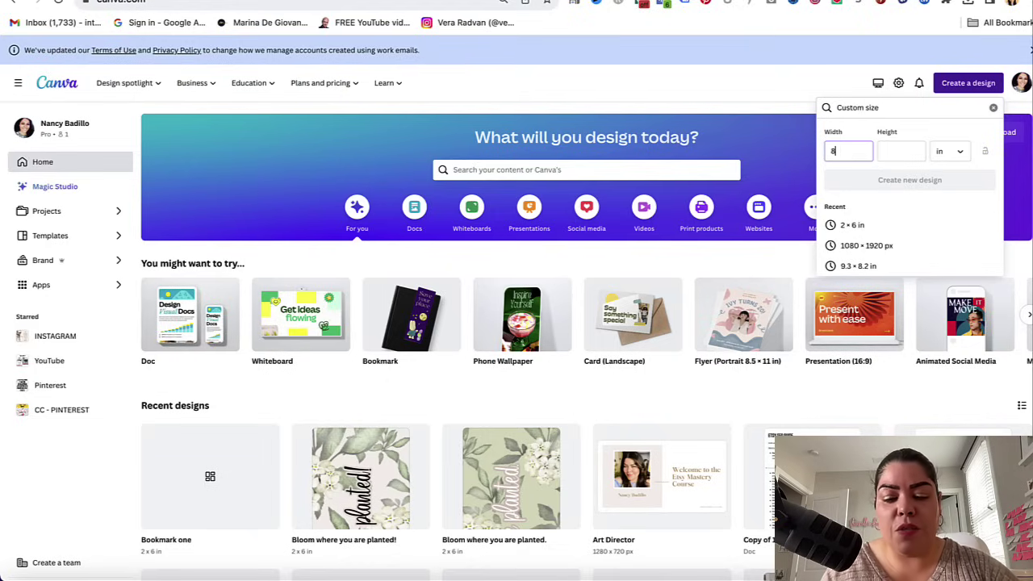
type(".5")
key("Tab")
type("11")
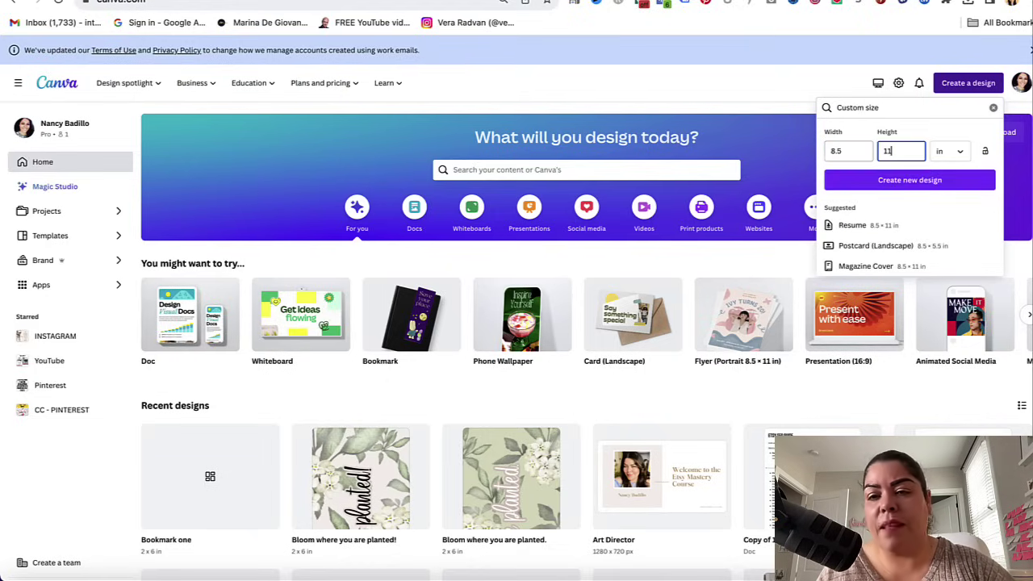
left_click(888, 182)
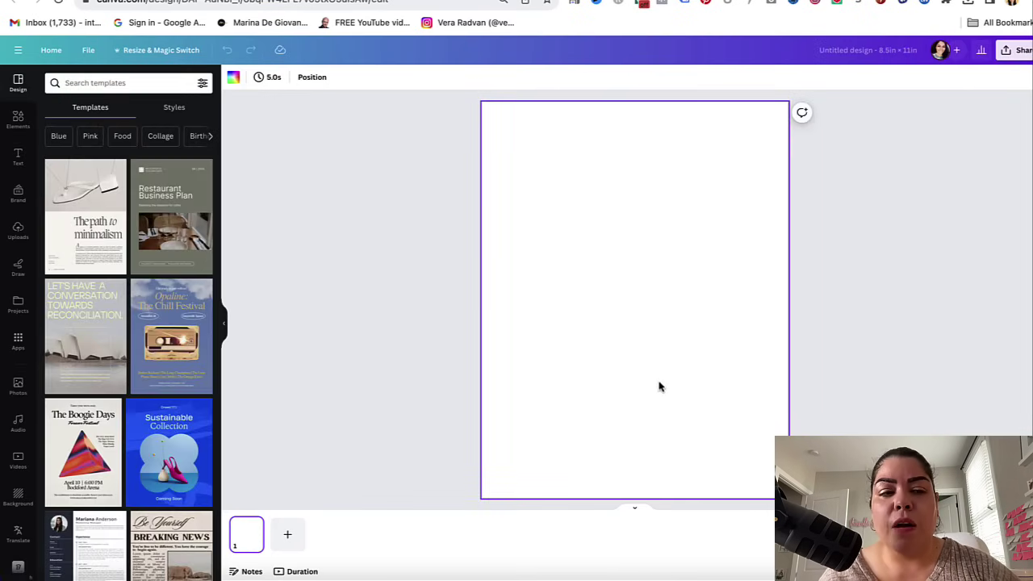
- Place the uploaded "Bloom where you are planted!" bookmark near the page's left edge and the blank floral-bordered bookmark beside it
left_click(15, 234)
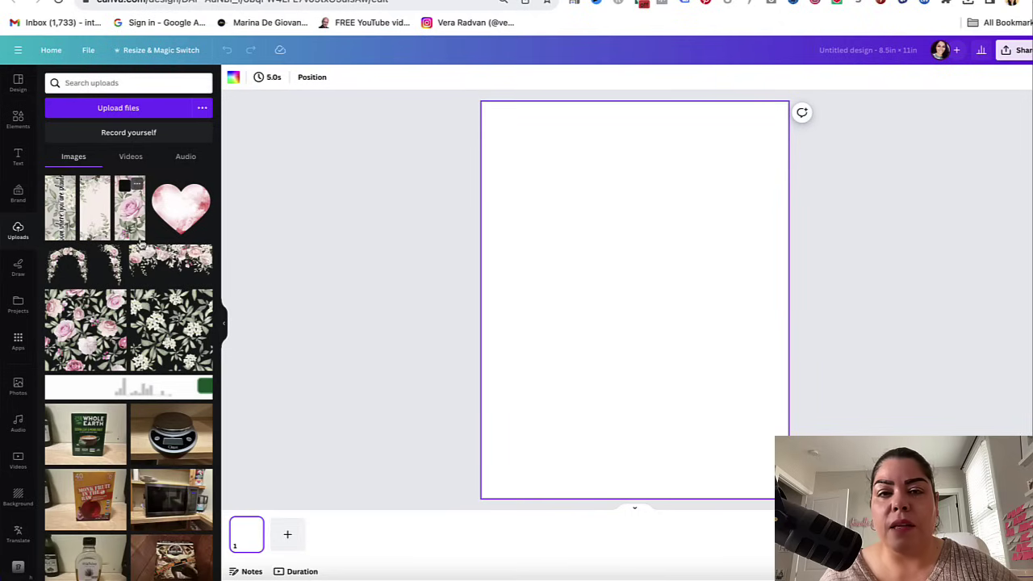
left_click(57, 212)
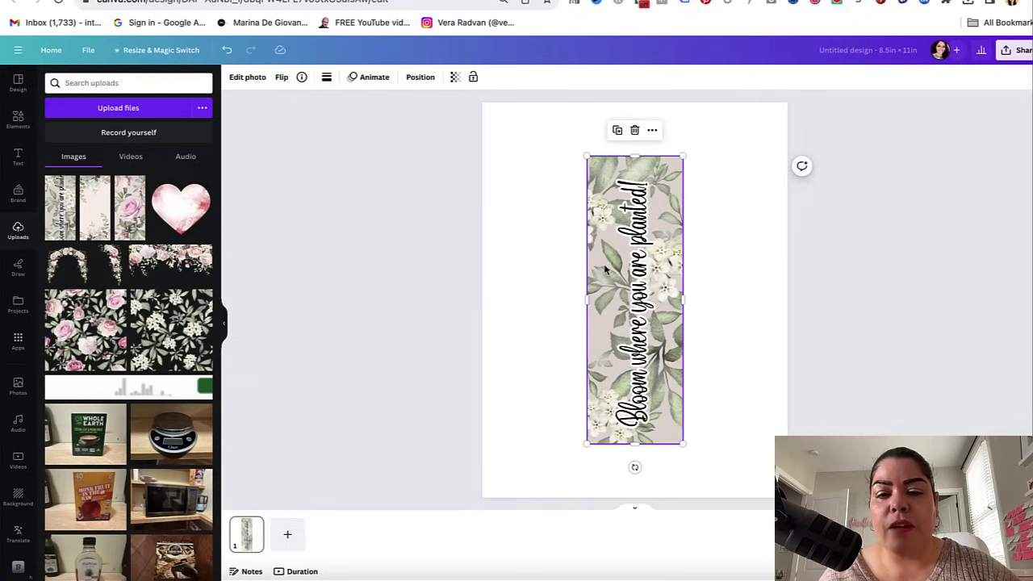
left_click_drag(652, 345, 563, 346)
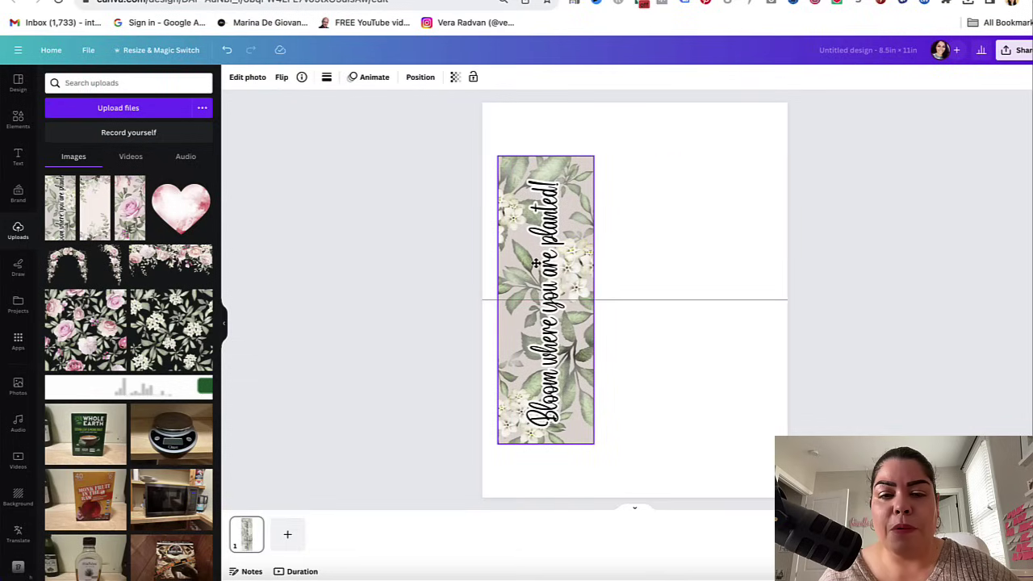
left_click(95, 207)
left_click_drag(625, 231, 637, 237)
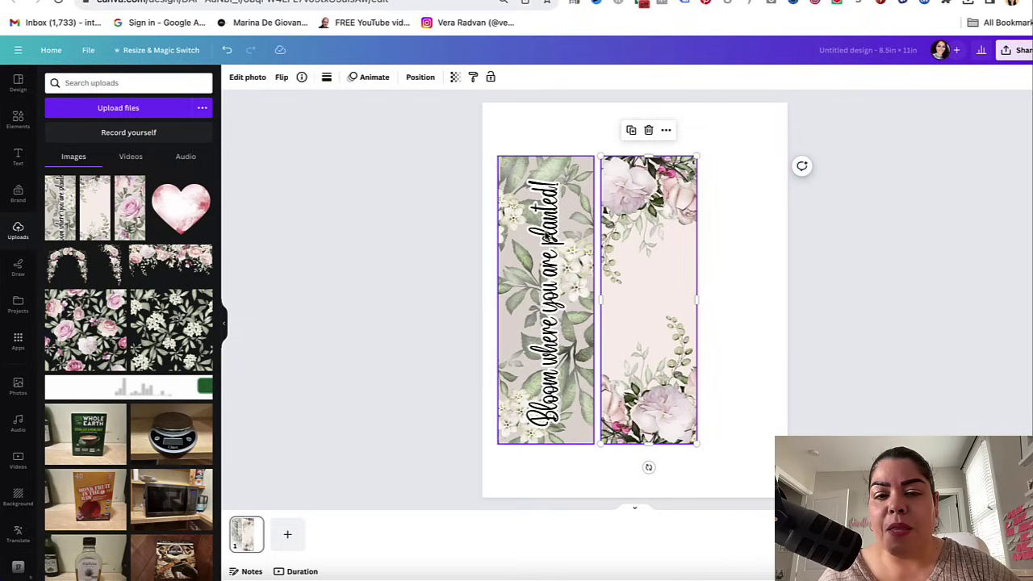
left_click_drag(557, 218, 548, 218)
left_click_drag(650, 213, 638, 215)
- Add the rose-pattern bookmark along the page's right side and space the three bookmarks evenly with narrow gaps
left_click(130, 207)
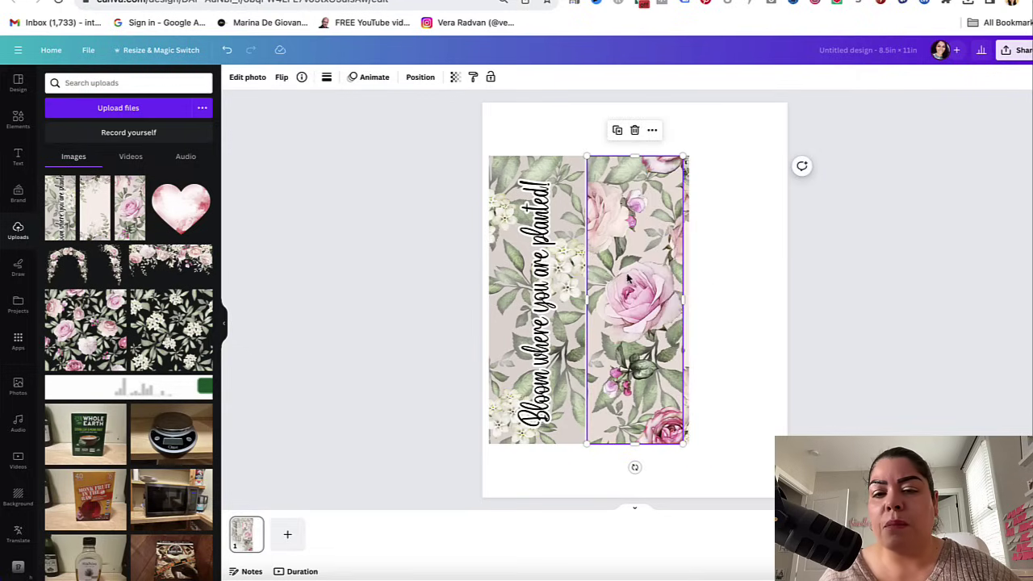
left_click_drag(625, 280, 728, 280)
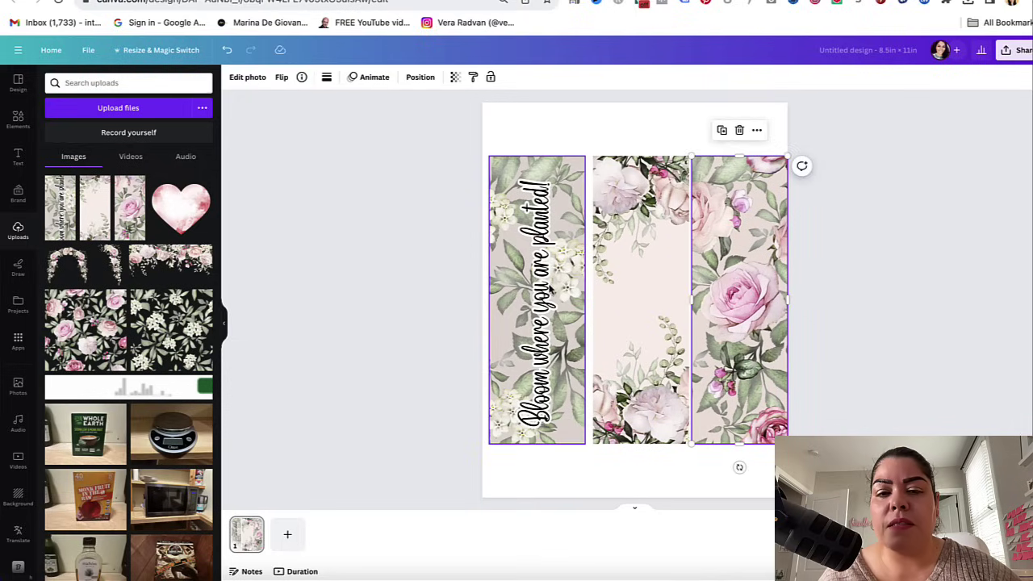
left_click_drag(553, 290, 549, 291)
left_click_drag(622, 280, 617, 279)
left_click(759, 258)
left_click_drag(759, 258, 755, 258)
left_click(949, 273)
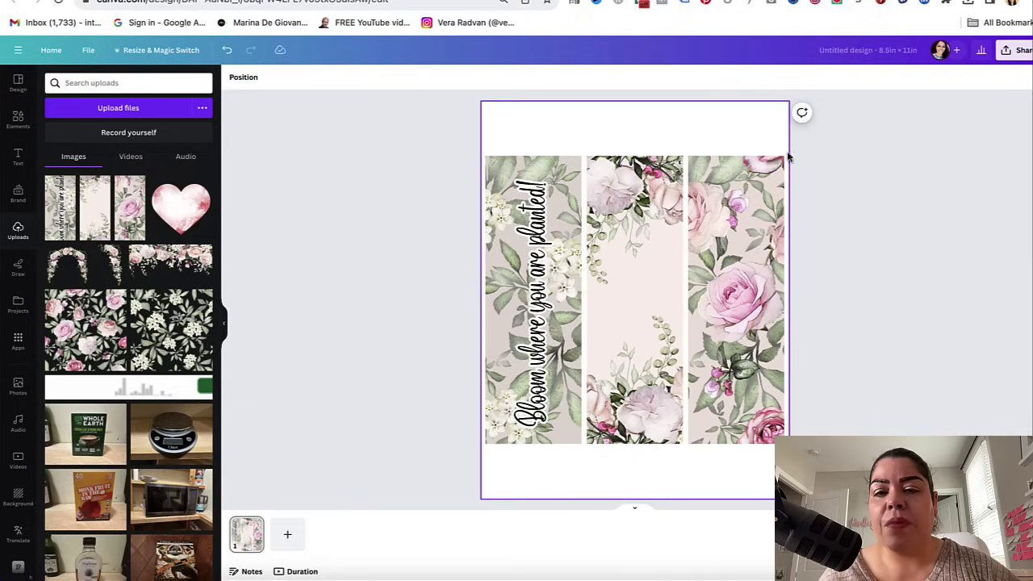
- Name the design "Bookmark"
left_click(870, 53)
type("B")
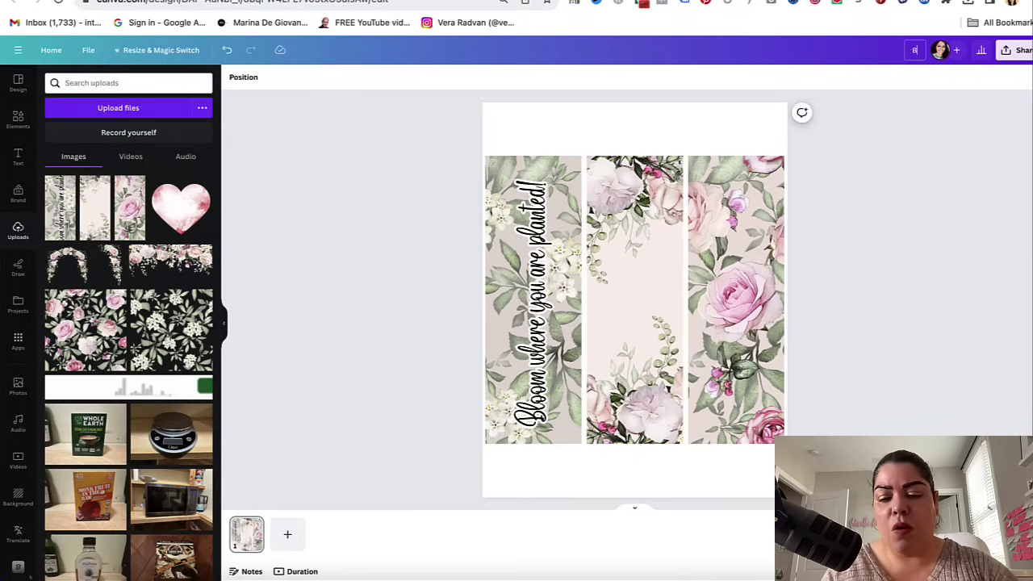
type("ookmark")
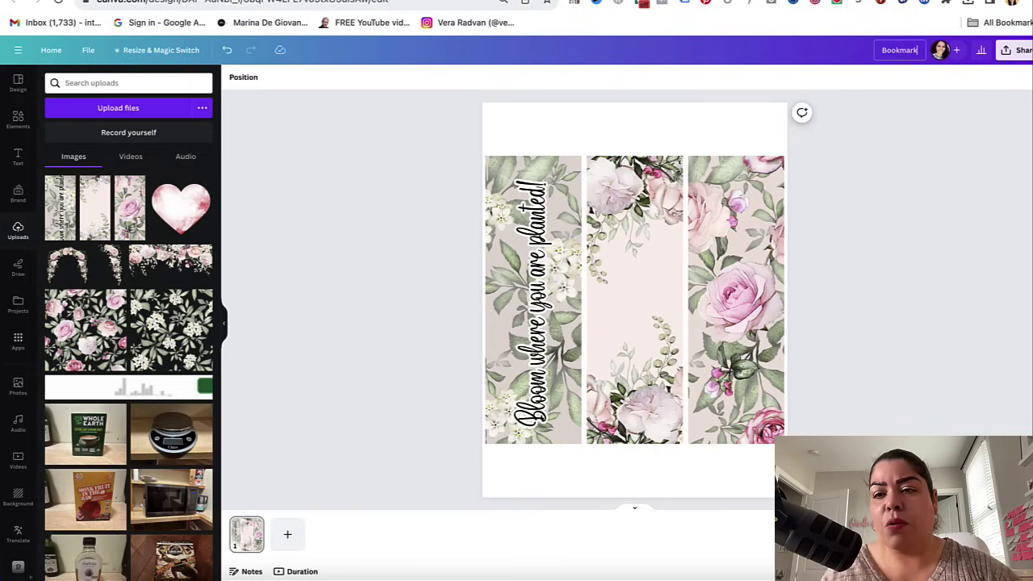
- Download the bookmark sheet as a PDF Print file
left_click(1019, 50)
left_click(896, 309)
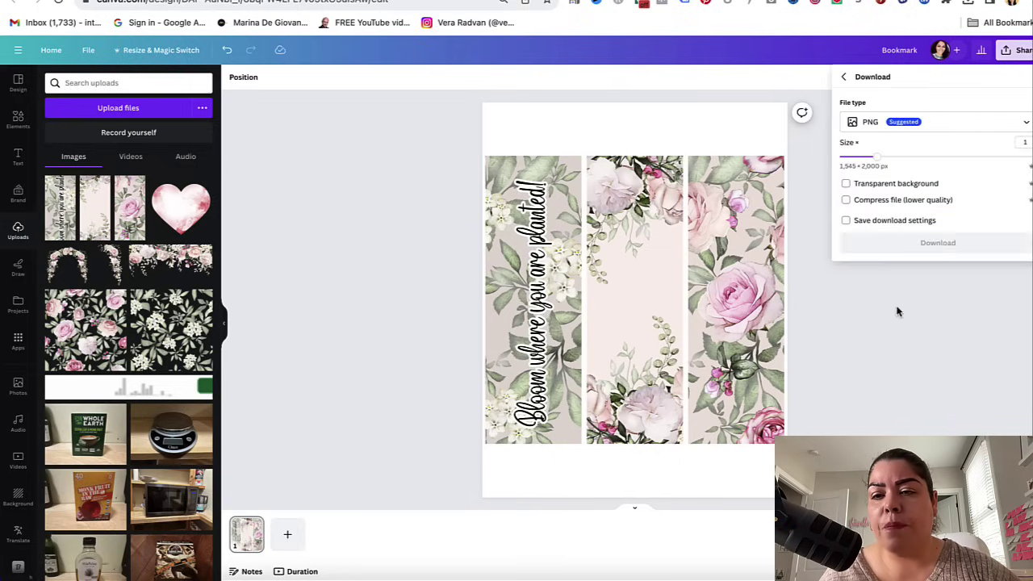
left_click(918, 129)
left_click(891, 241)
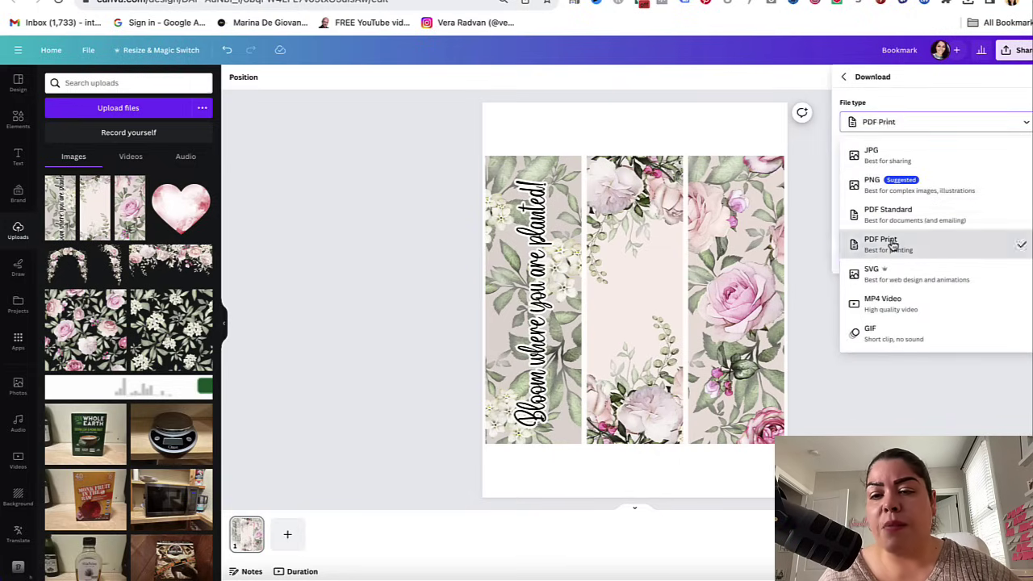
left_click(897, 257)
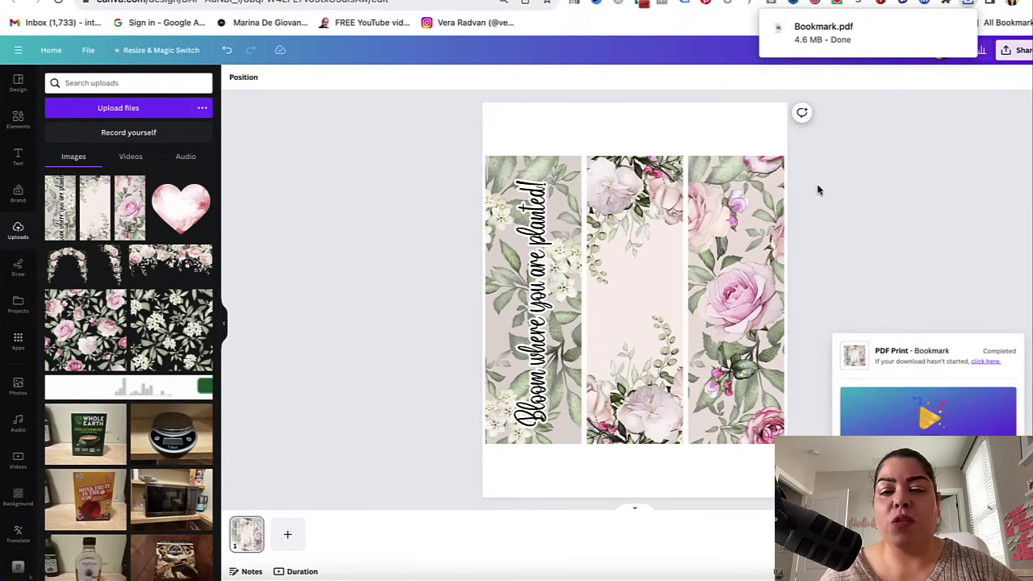
- Open the downloaded Bookmark.pdf and check the page layout of the three bookmarks from top to bottom
left_click(968, 3)
left_click(967, 3)
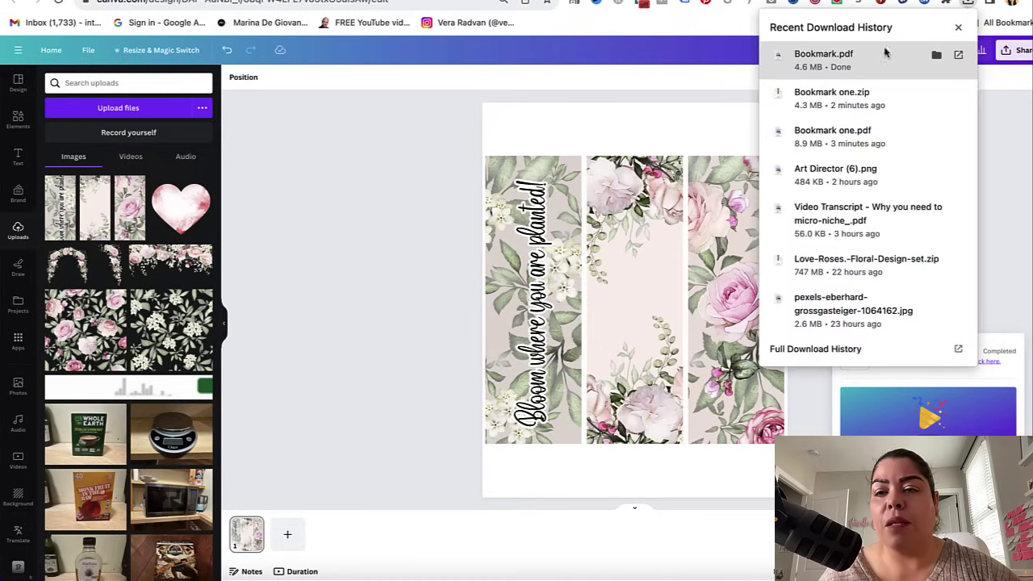
left_click(861, 53)
scroll(759, 384, "down", 1)
scroll(758, 384, "down", 3)
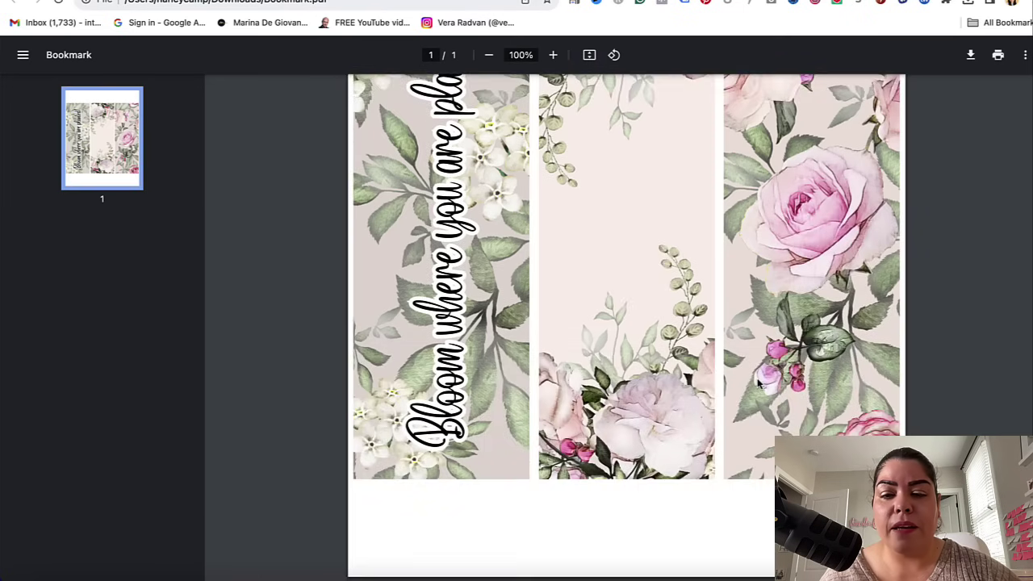
scroll(759, 384, "up", 3)
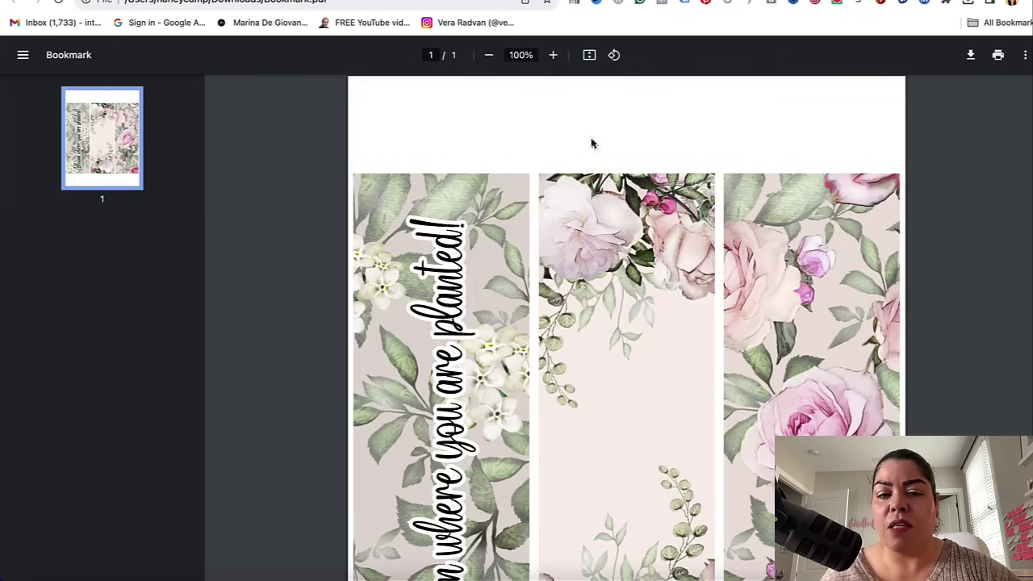
scroll(714, 349, "down", 3)
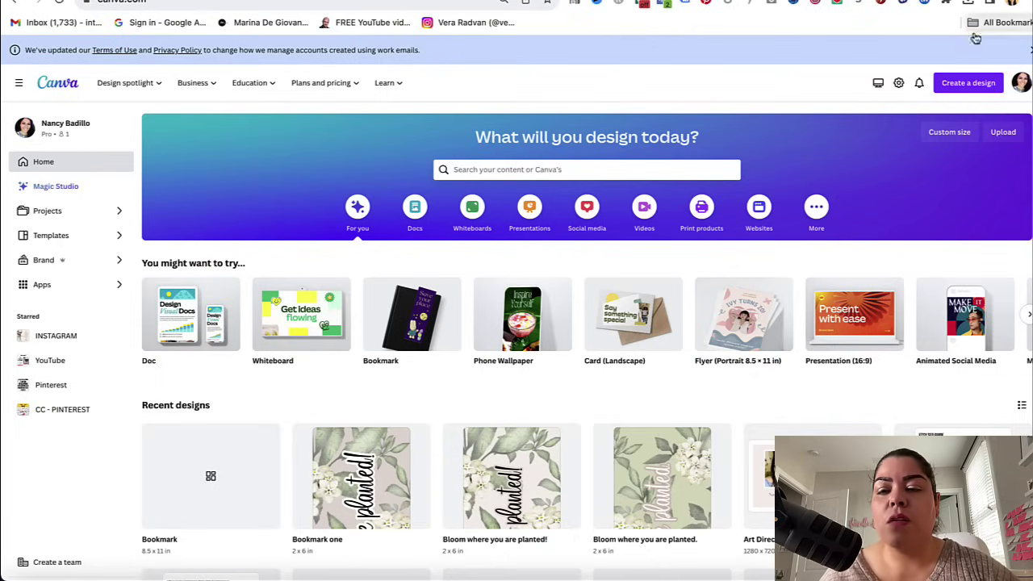
- Create a new custom-size design of 2000 × 2000 px and bring up the uploaded images
left_click(963, 85)
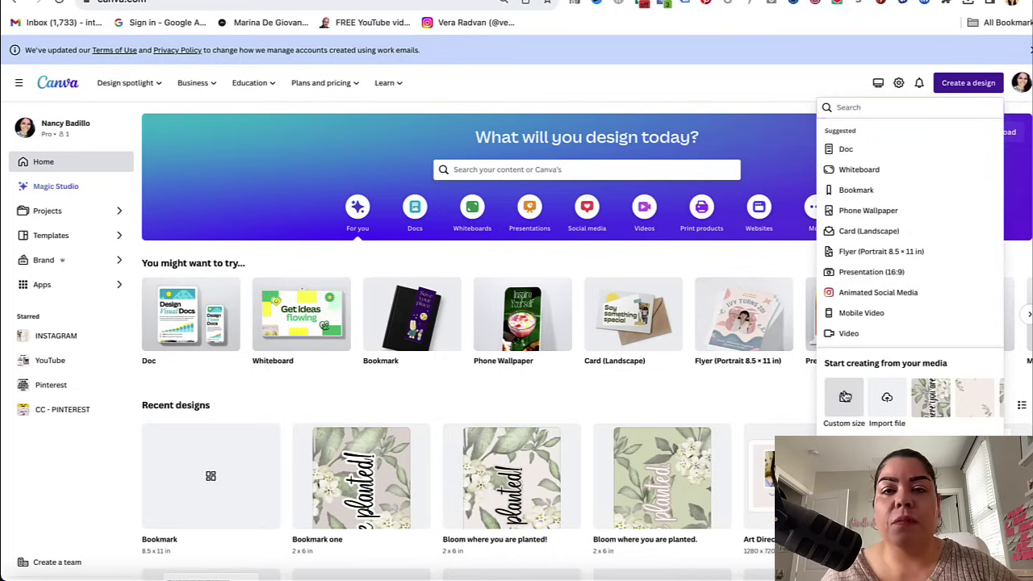
left_click(843, 395)
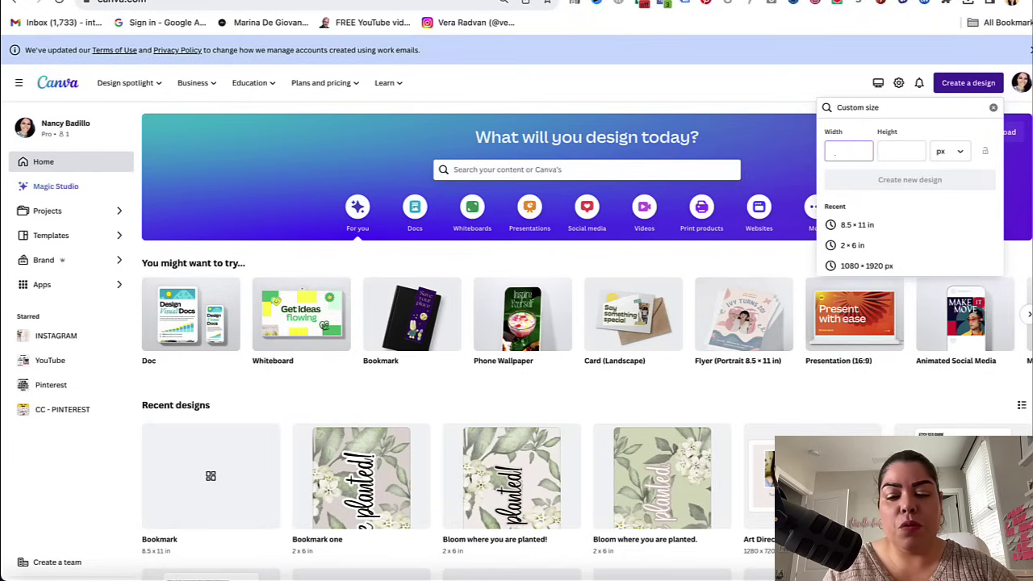
type("2000")
key("Tab")
type("2000")
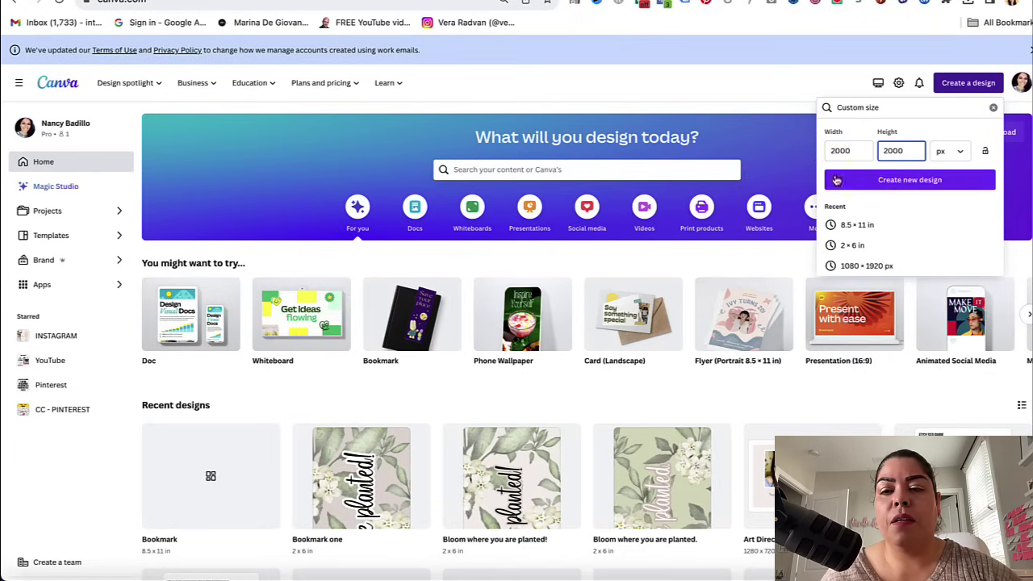
left_click(842, 181)
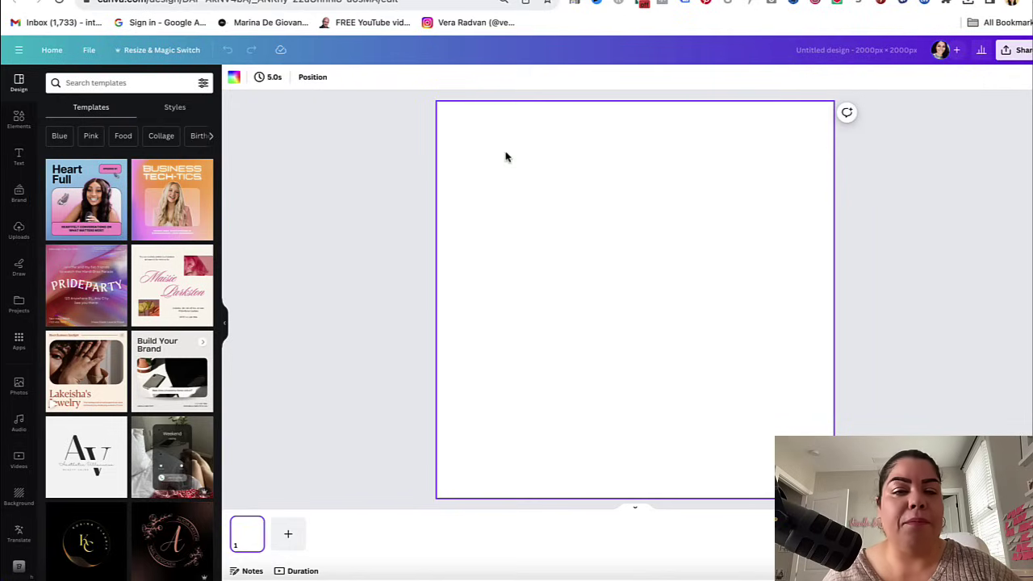
left_click(19, 231)
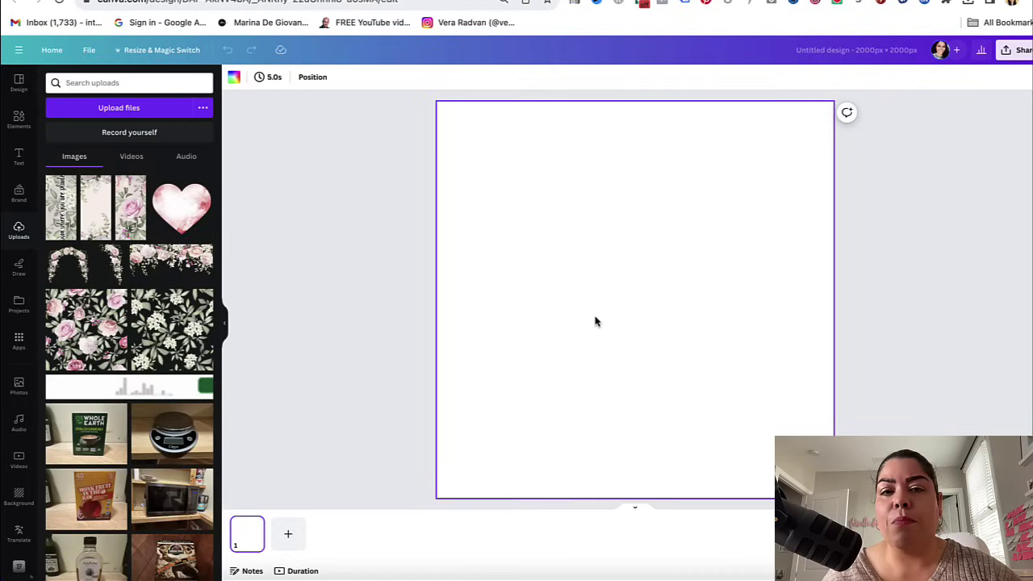
- Add the uploaded "Bloom where you are planted!" bookmark to the page and place it in the left half
left_click(61, 207)
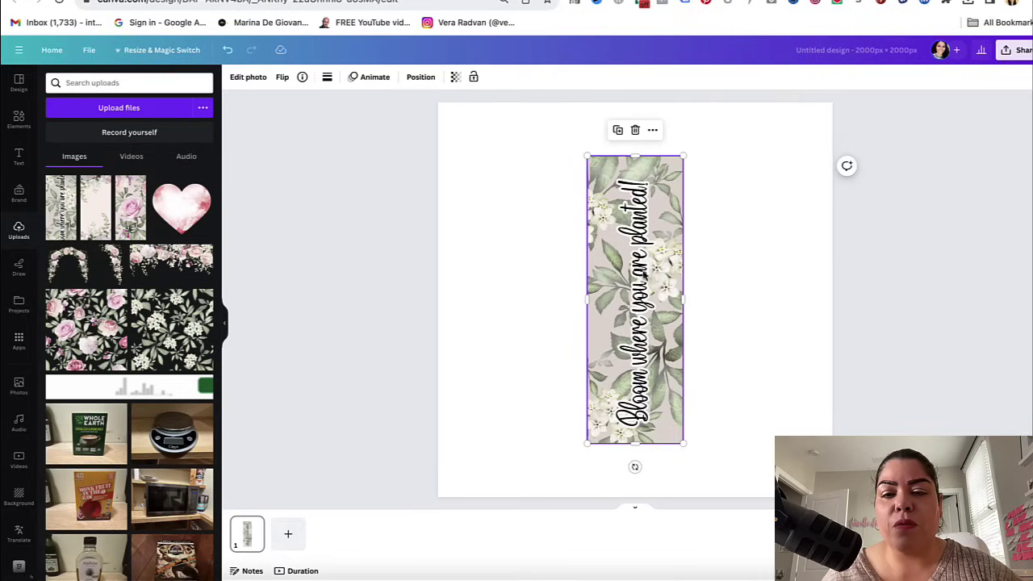
left_click_drag(646, 271, 547, 272)
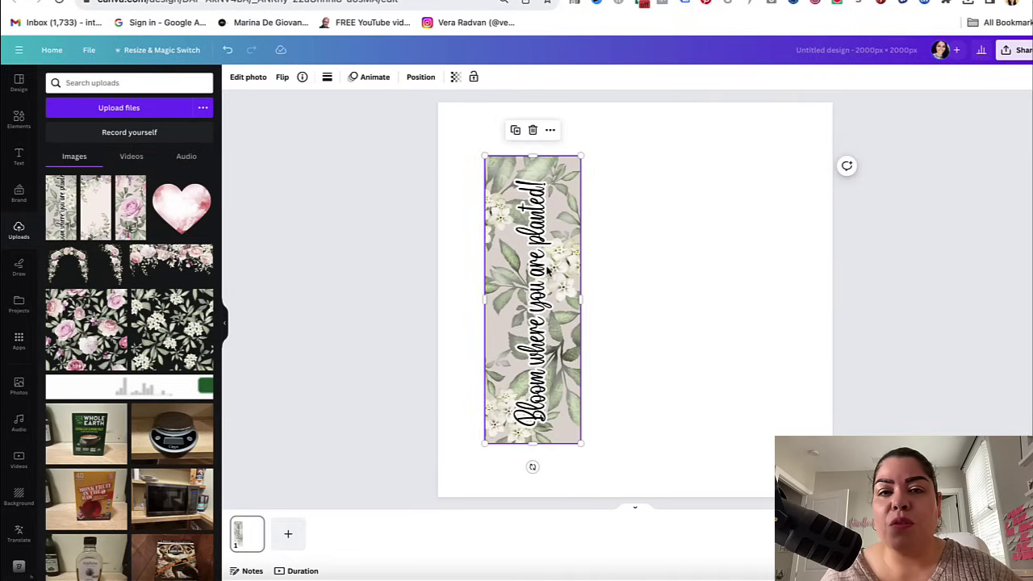
left_click(645, 288)
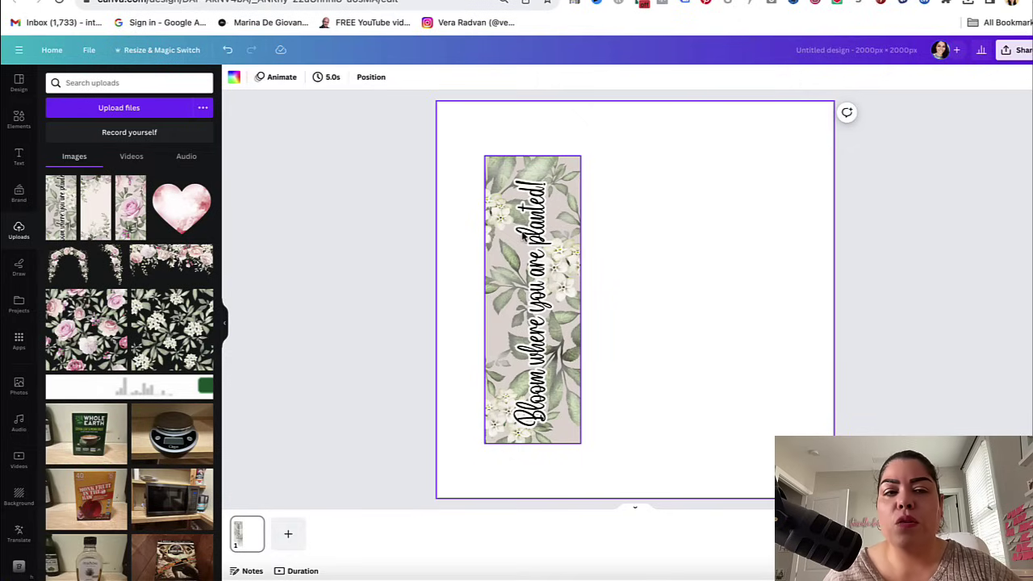
- Try the Outline and Drop shadow styles on the "Bloom where you are planted!" bookmark and give it a Glow shadow
left_click(525, 241)
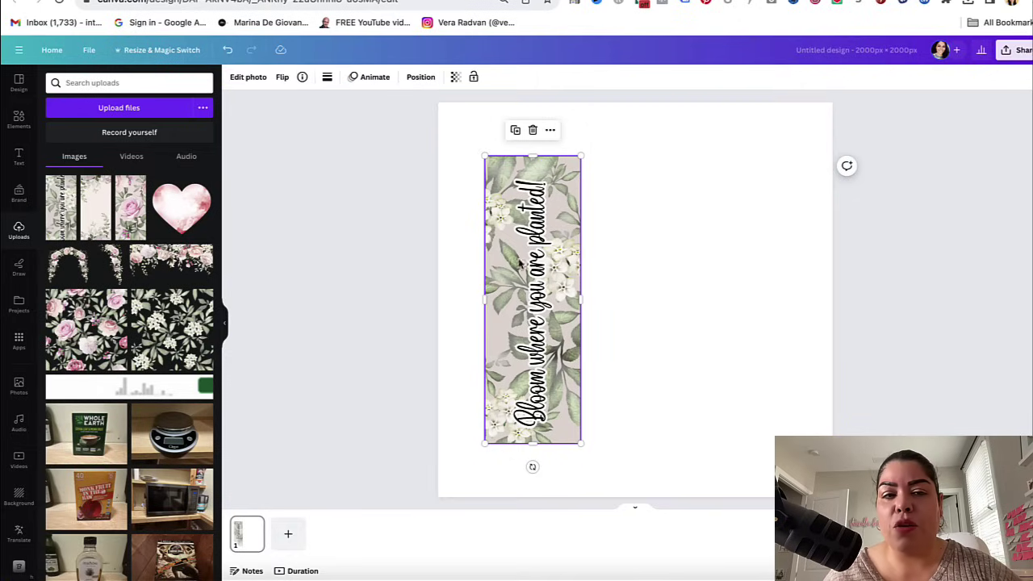
left_click(242, 76)
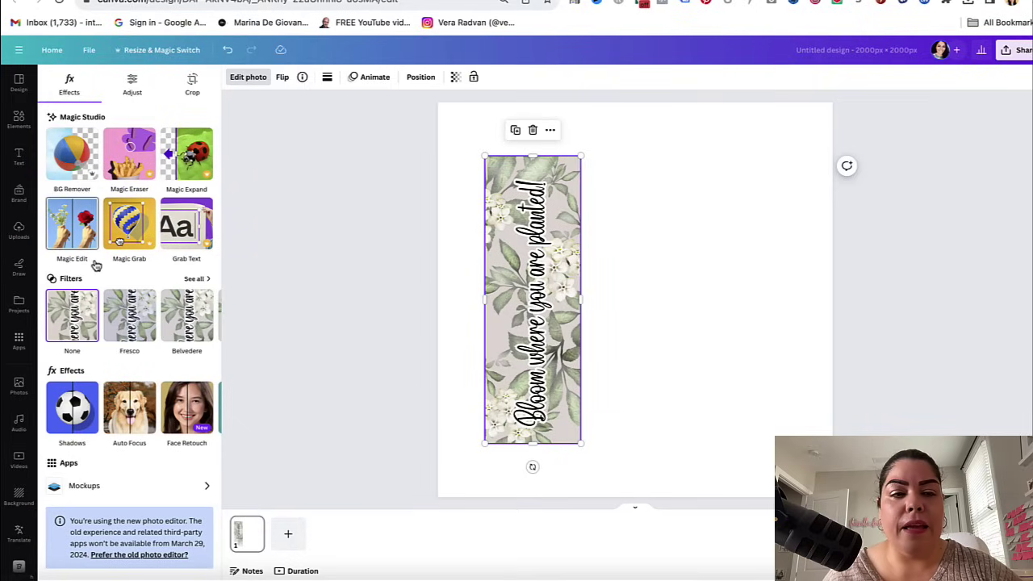
left_click(71, 408)
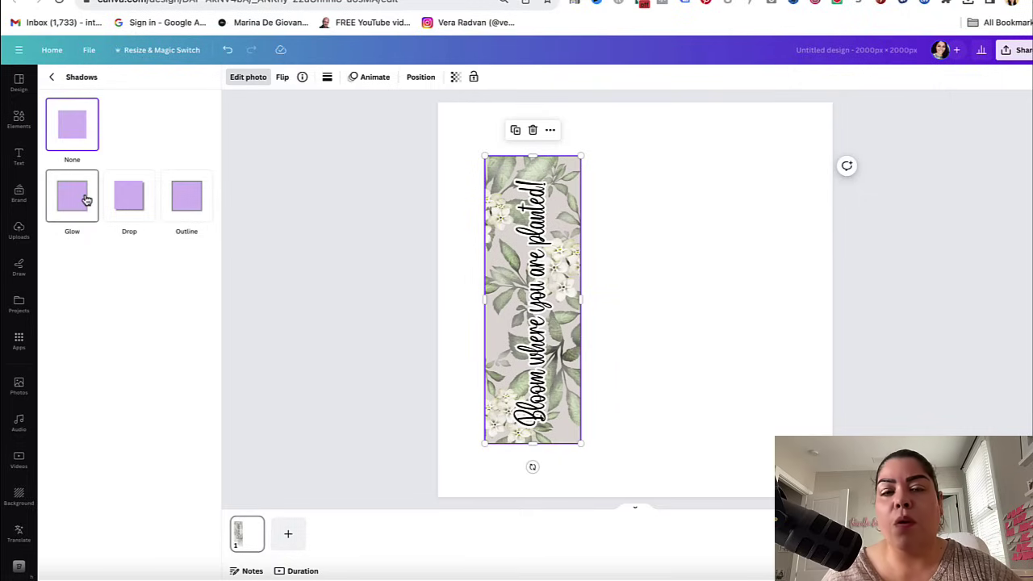
left_click(184, 197)
left_click(124, 211)
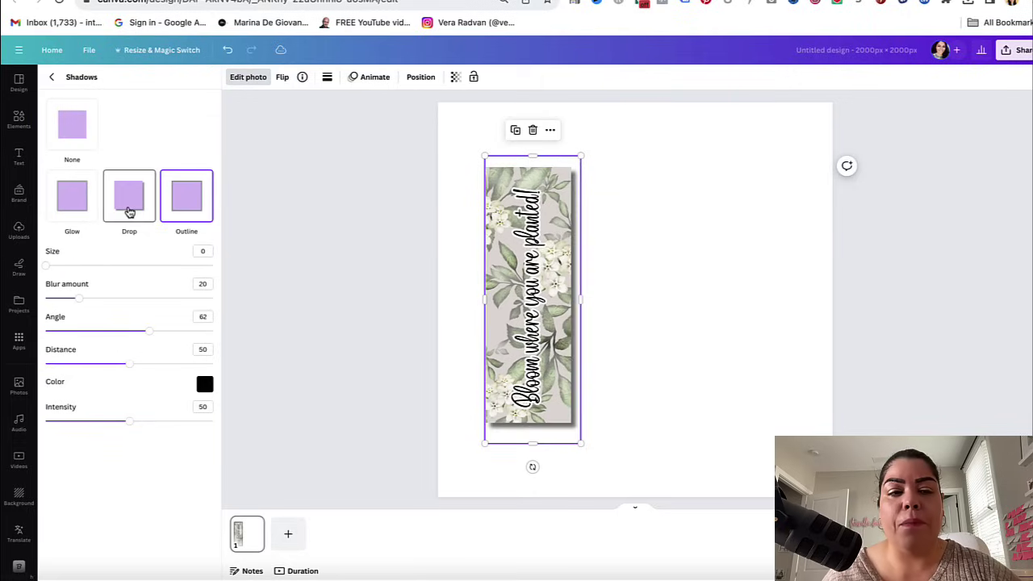
left_click(60, 211)
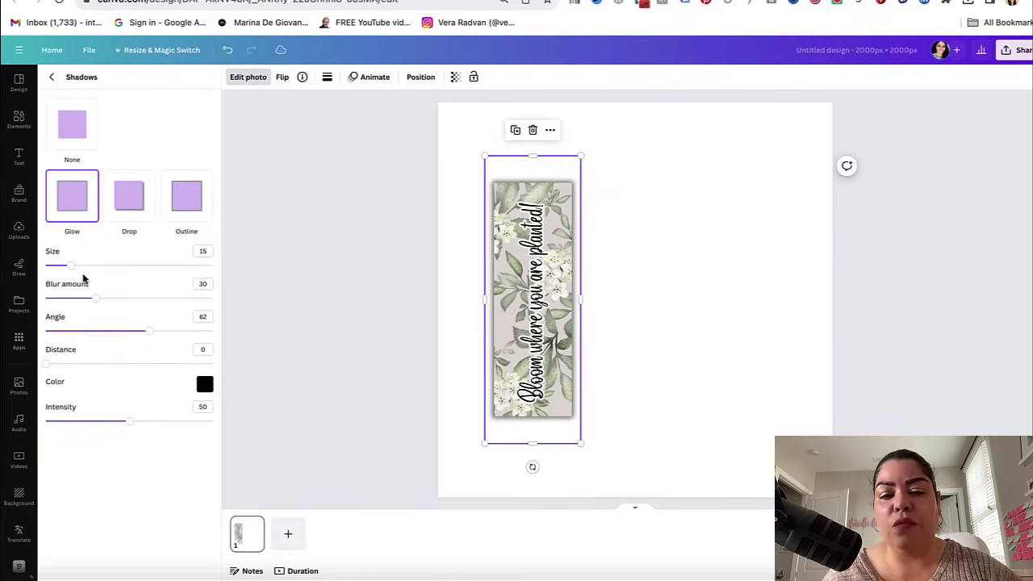
left_click(72, 125)
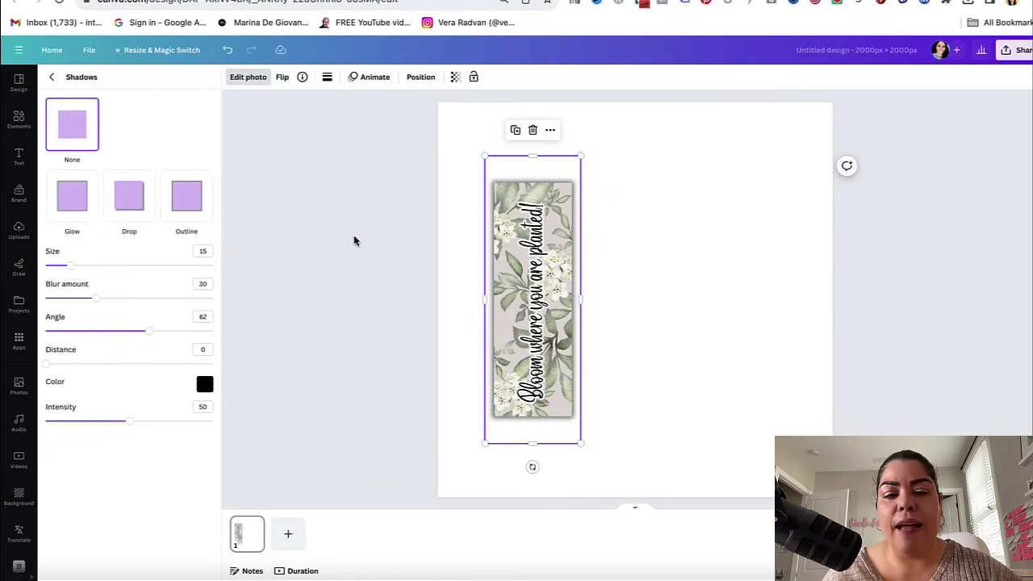
left_click(443, 326)
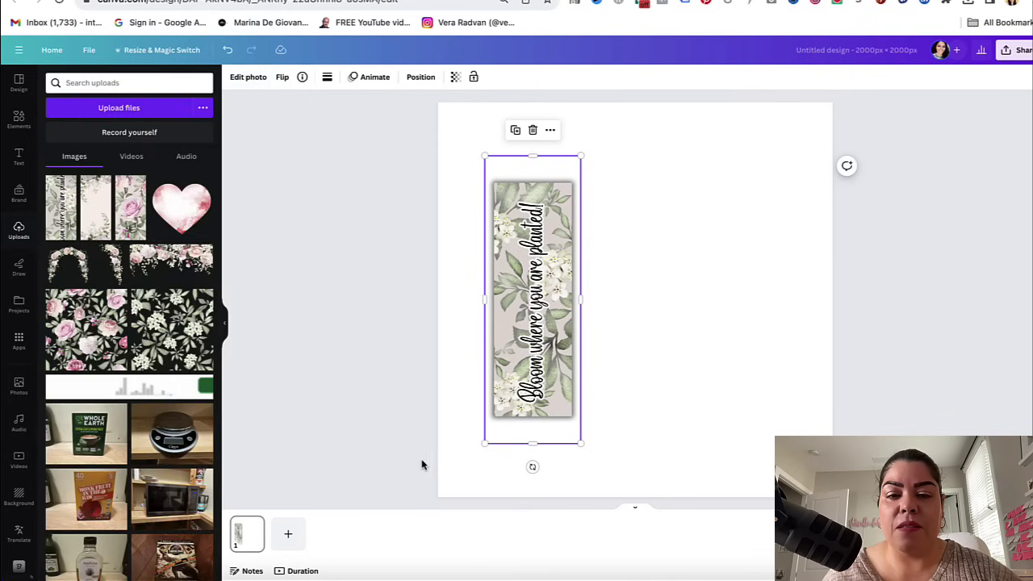
- Enlarge the "Bloom where you are planted!" bookmark slightly and shift it closer to the page's upper-left corner
left_click(487, 159)
left_click_drag(487, 159, 449, 131)
left_click_drag(535, 256, 520, 257)
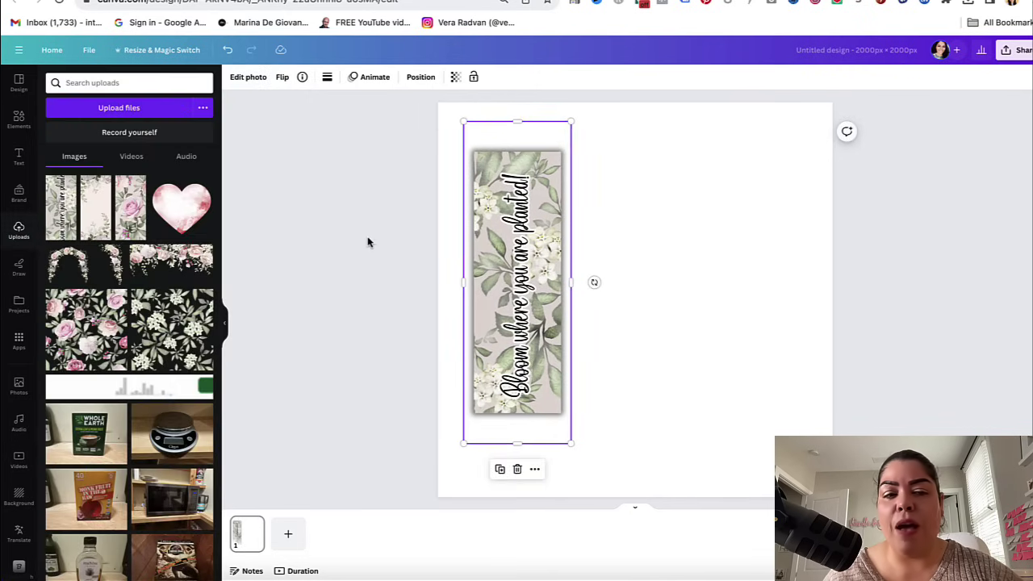
left_click(367, 241)
- Add the uploaded pale pink floral bookmark and shrink it to match the first bookmark's height beside it
left_click(93, 216)
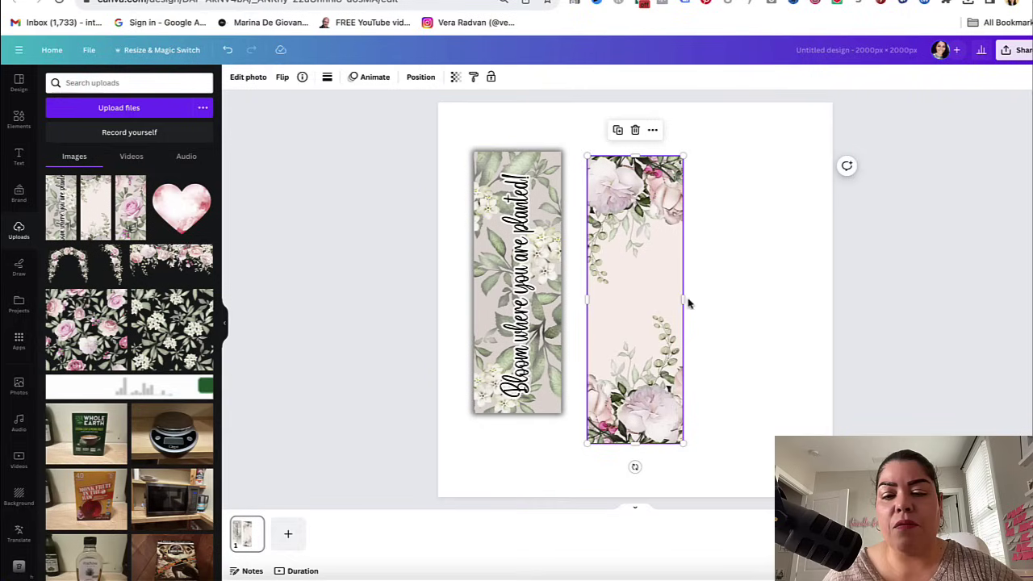
left_click_drag(683, 443, 660, 417)
left_click_drag(586, 153, 584, 151)
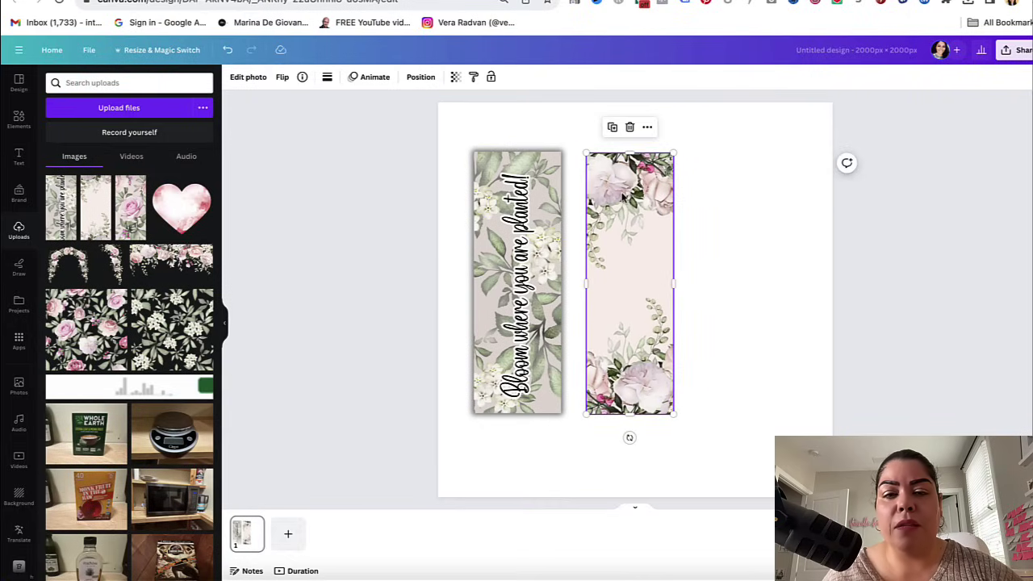
- Apply a Glow shadow to the pale pink floral bookmark
left_click(260, 77)
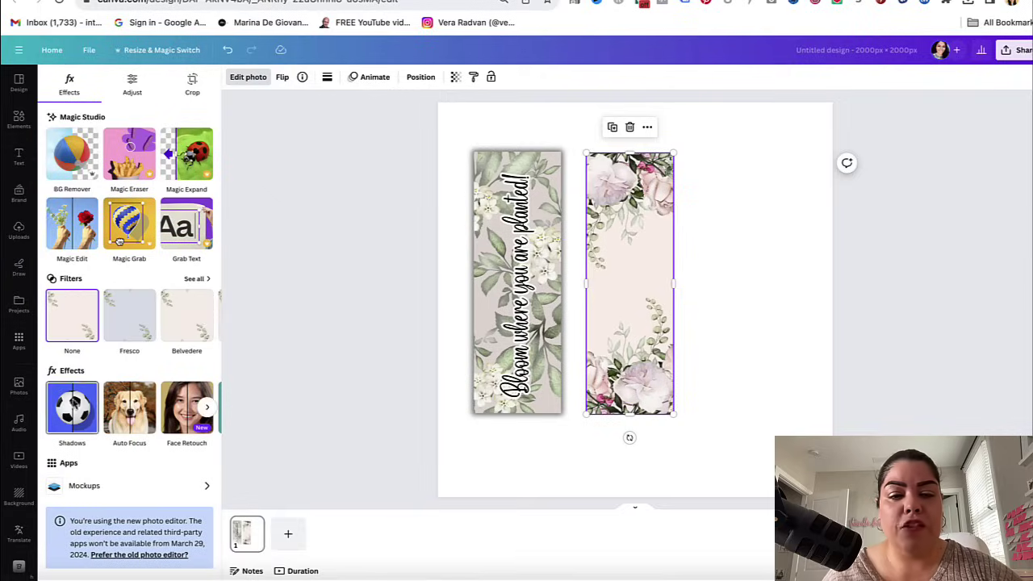
left_click(71, 408)
left_click(71, 196)
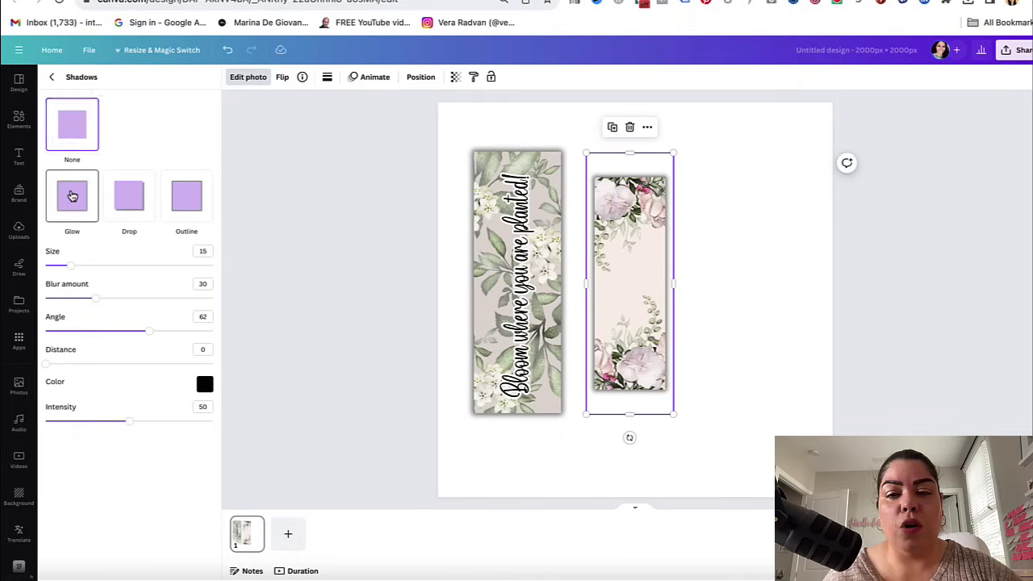
- Enlarge the pale pink bookmark to match the first one and move both close together in a level row
left_click_drag(674, 415, 682, 437)
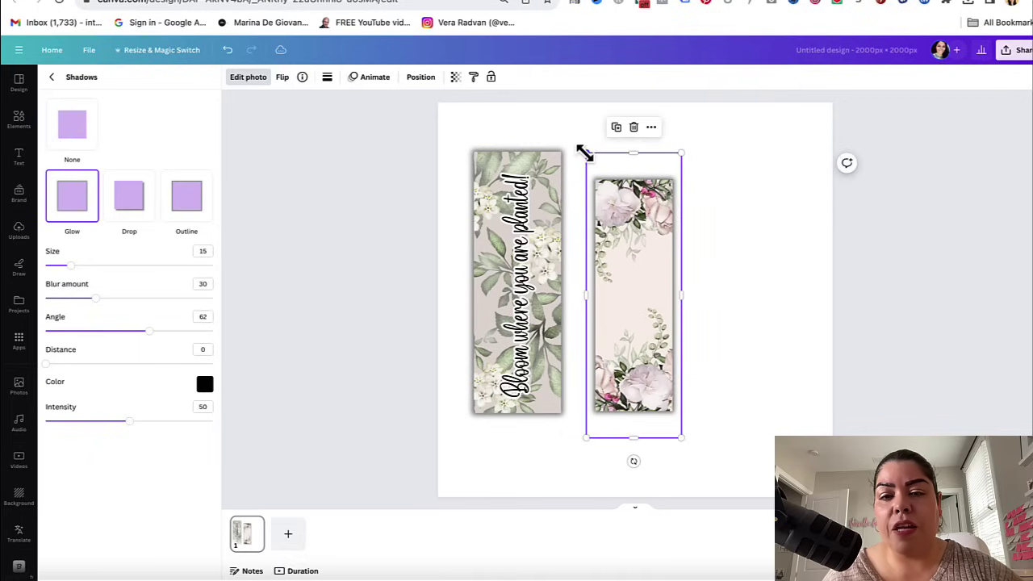
left_click_drag(583, 152, 562, 123)
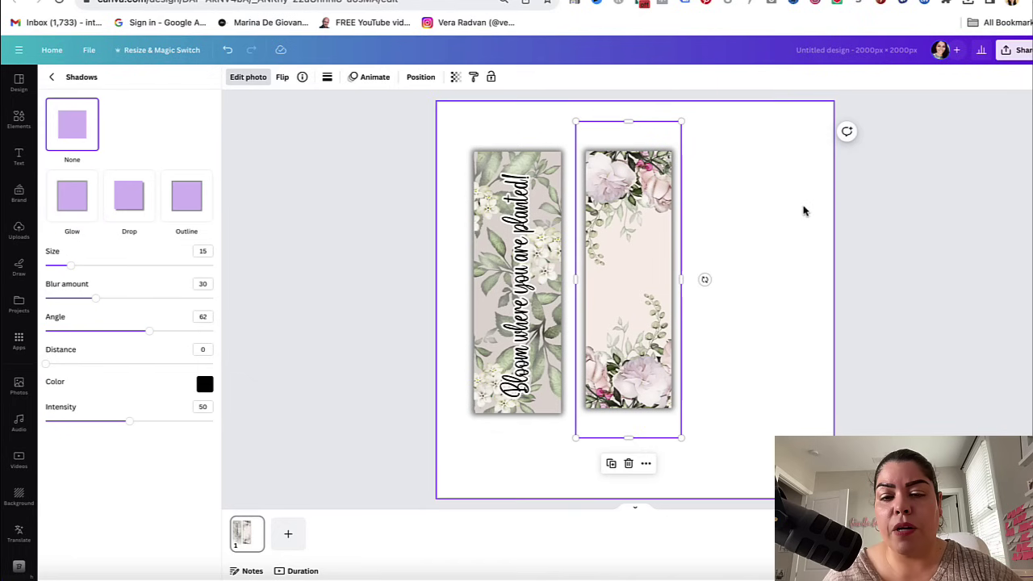
left_click(628, 295)
left_click_drag(544, 299, 558, 300)
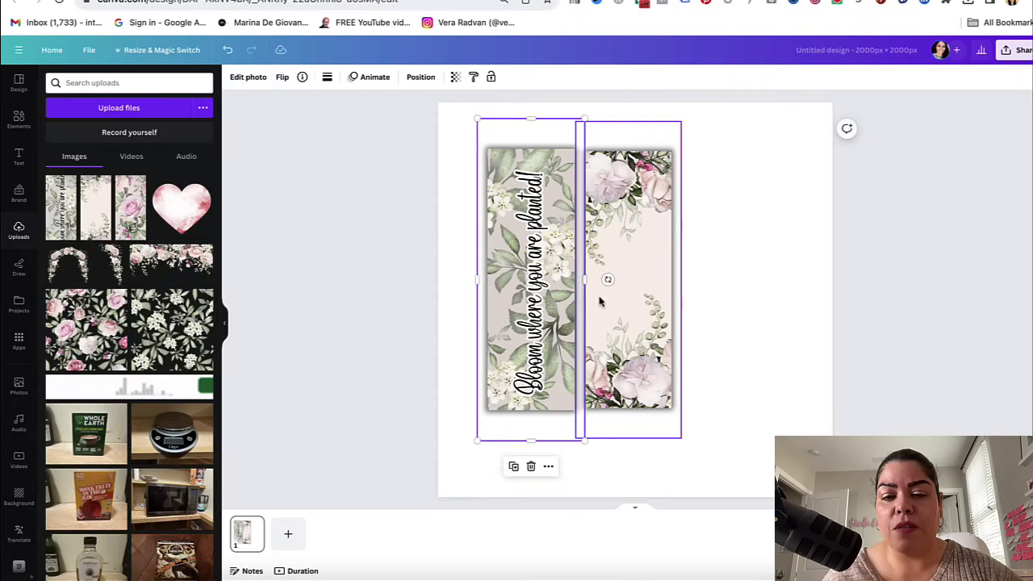
left_click(611, 300)
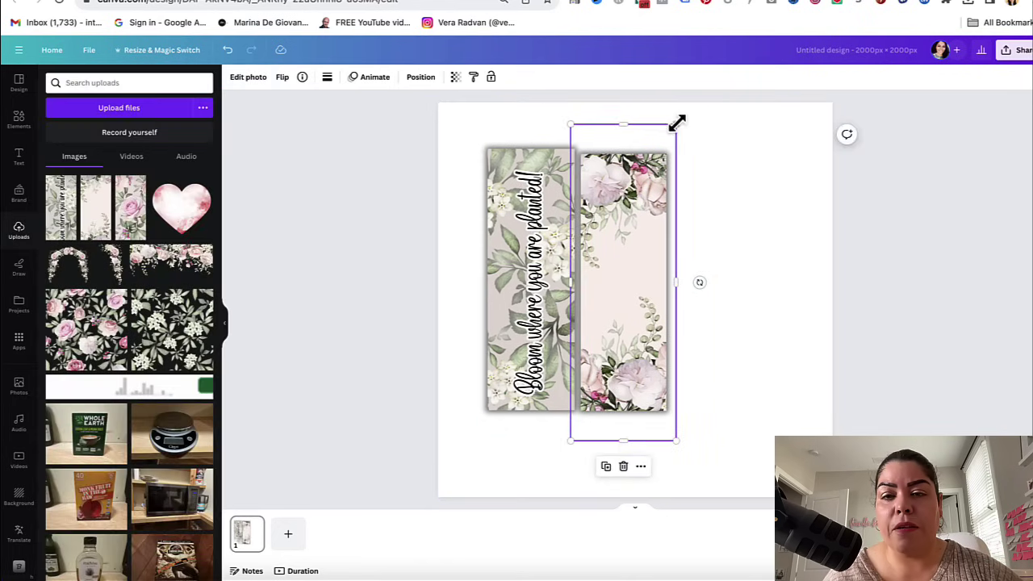
left_click_drag(678, 122, 680, 118)
- Add the uploaded rose-patterned bookmark to the right of the other two and apply a Glow shadow to it
left_click(130, 207)
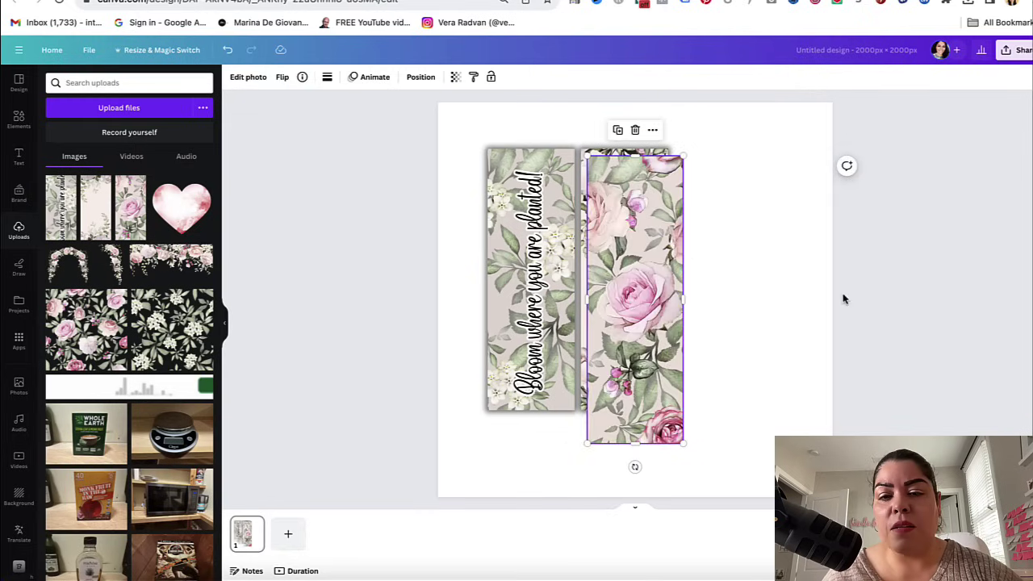
left_click_drag(640, 290, 740, 276)
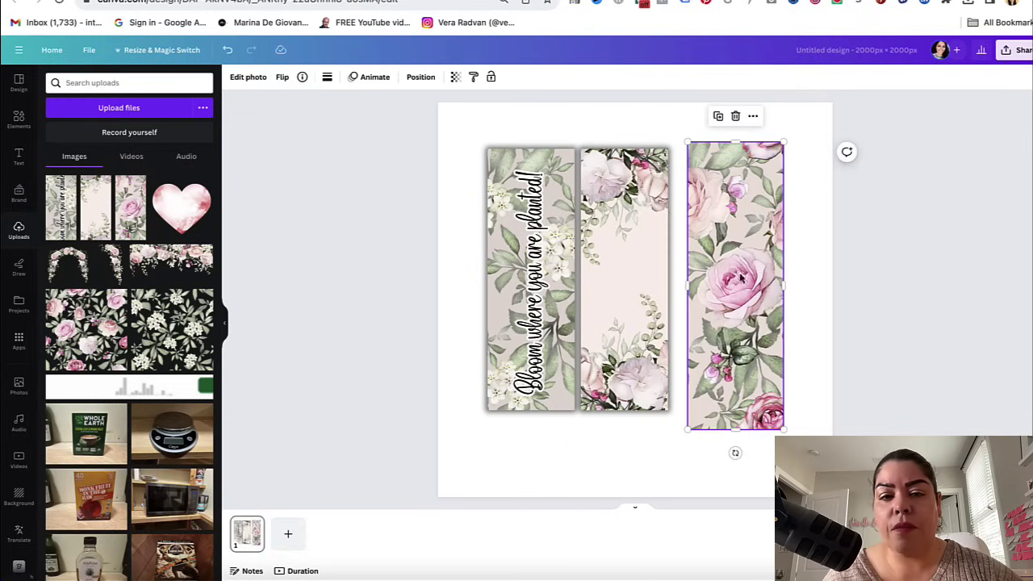
left_click(250, 77)
left_click(75, 420)
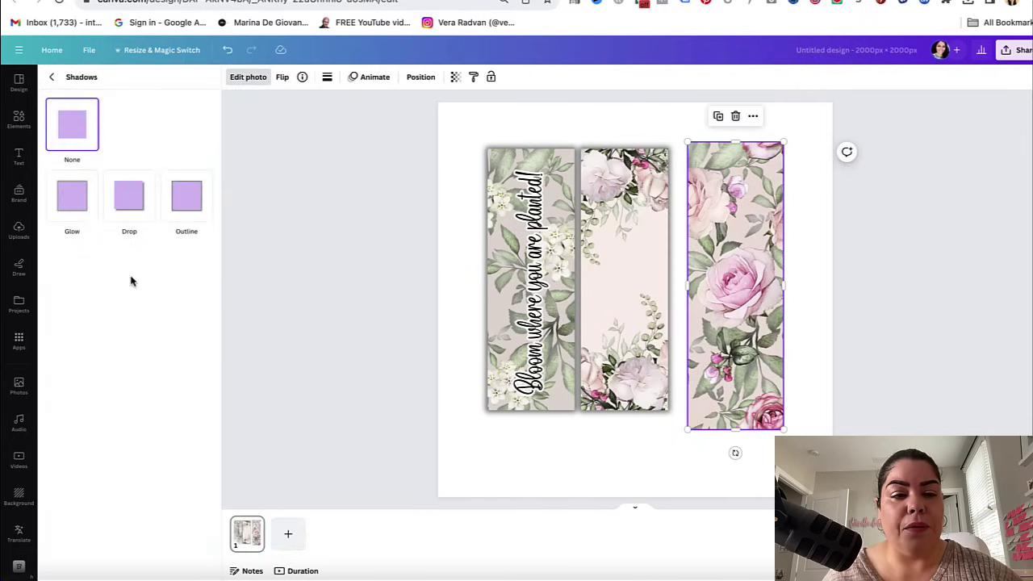
left_click(72, 200)
- Enlarge the rose-patterned bookmark to match the others and align it in the row beside the pale pink one
left_click_drag(782, 429, 793, 462)
left_click_drag(744, 343, 741, 328)
left_click_drag(725, 320, 723, 320)
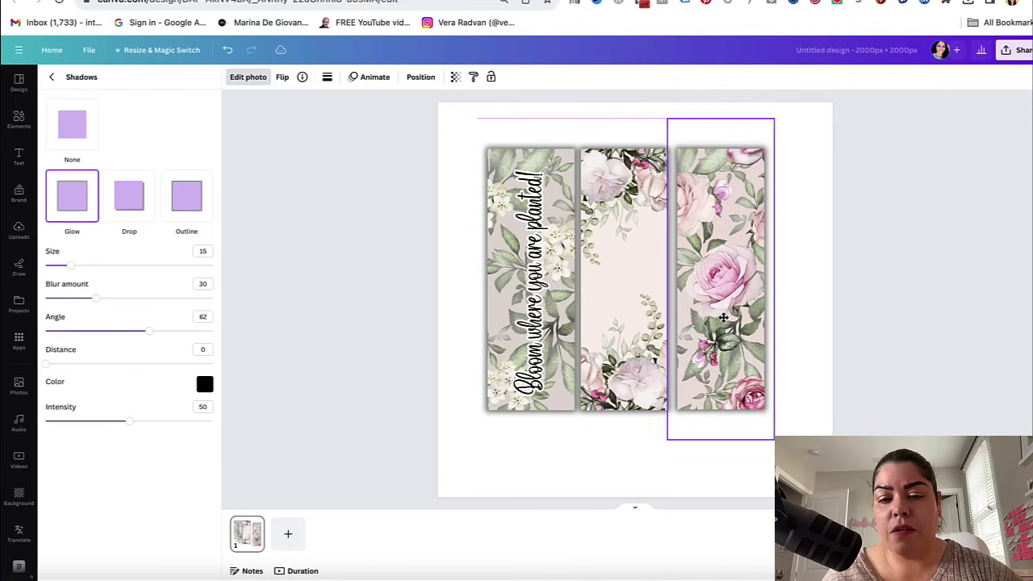
- Shift the rose-patterned bookmark slightly outward and tilt it clockwise by about 8.2°
left_click(781, 377)
left_click_drag(763, 378, 765, 396)
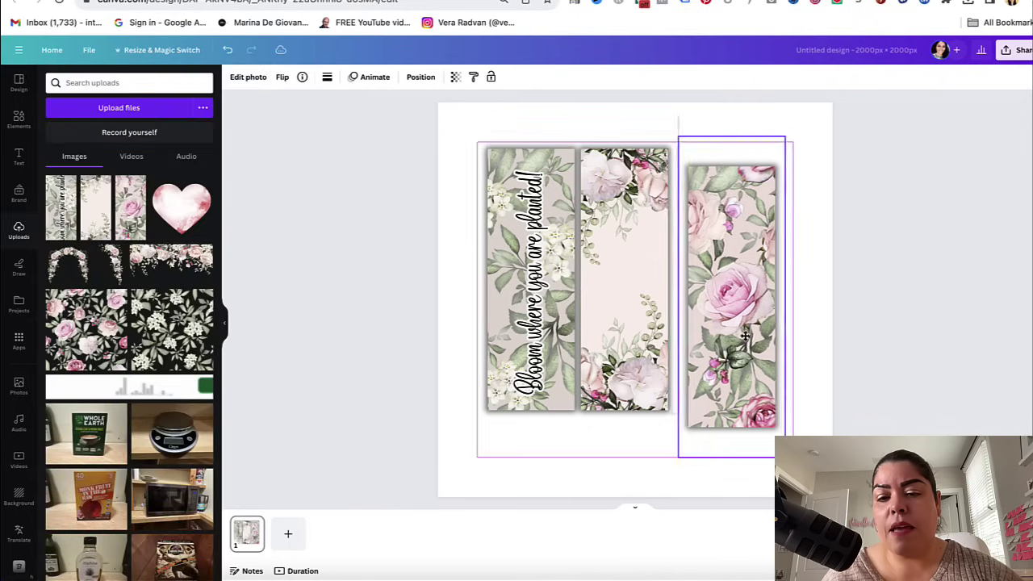
left_click_drag(725, 480, 696, 477)
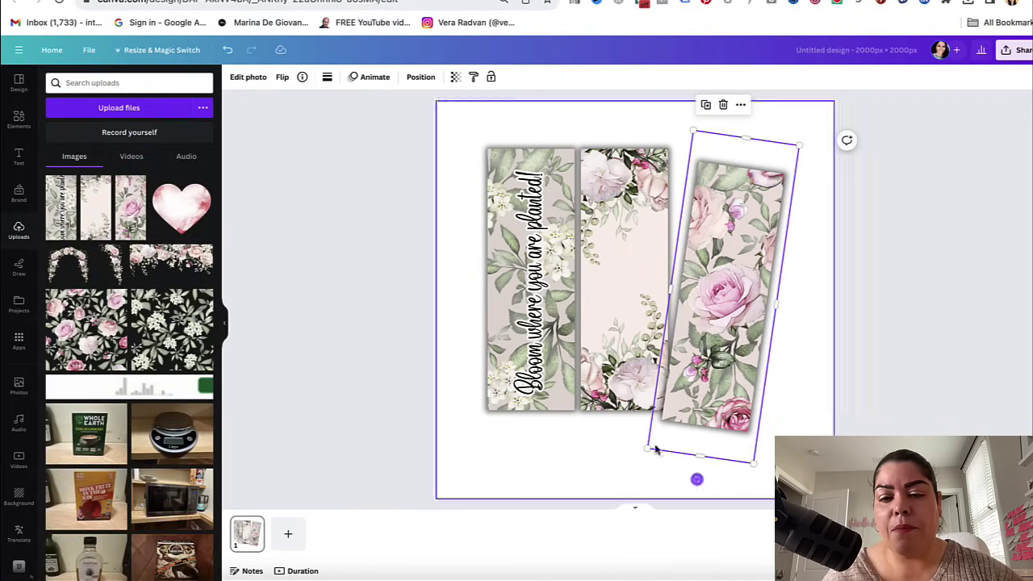
- Swap the other two bookmarks so the quote one is in the middle, and tilt the pale pink one to about -13.3°
left_click_drag(607, 372, 470, 377)
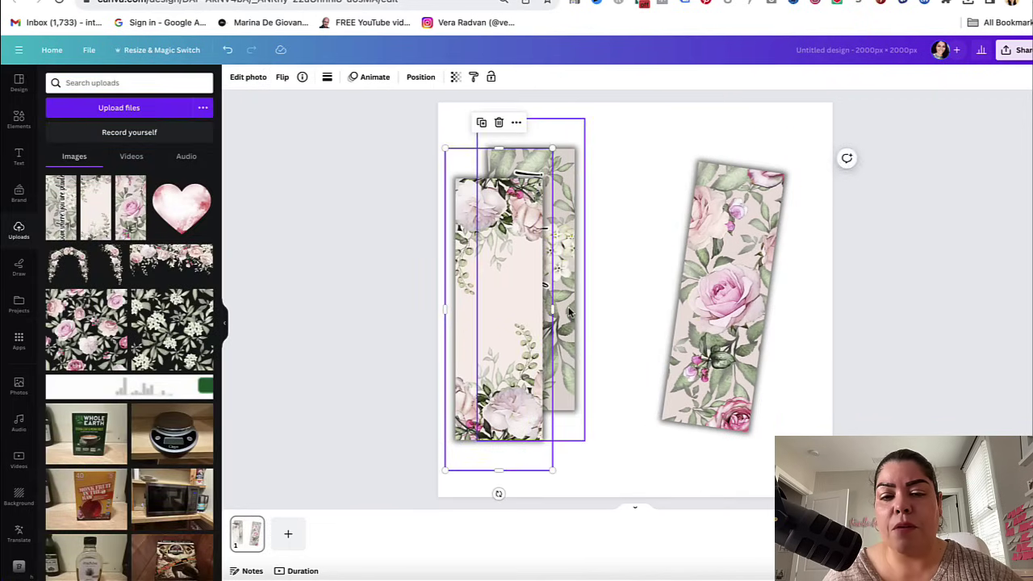
left_click_drag(567, 327, 665, 327)
left_click(500, 363)
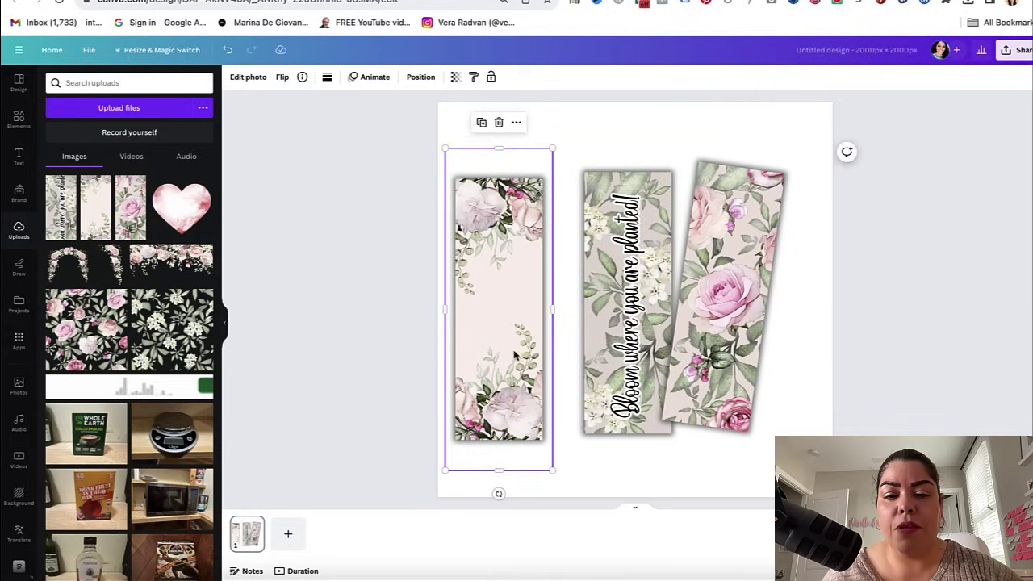
left_click_drag(501, 363, 534, 363)
left_click_drag(535, 486, 594, 490)
- Bring the middle "Bloom where you are planted!" bookmark forward in front of the two tilted bookmarks
left_click(646, 175)
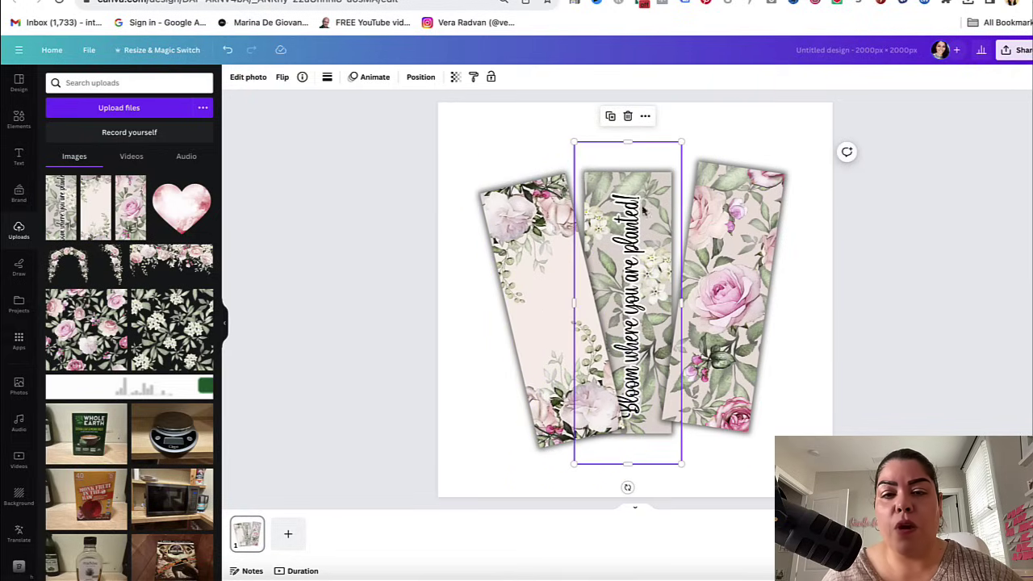
left_click(413, 82)
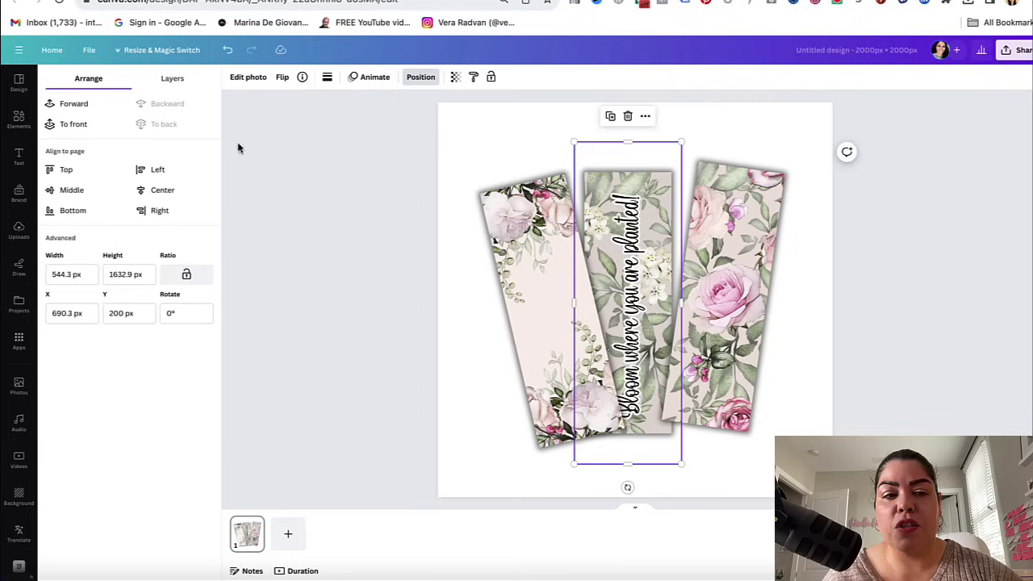
left_click(79, 106)
left_click(81, 106)
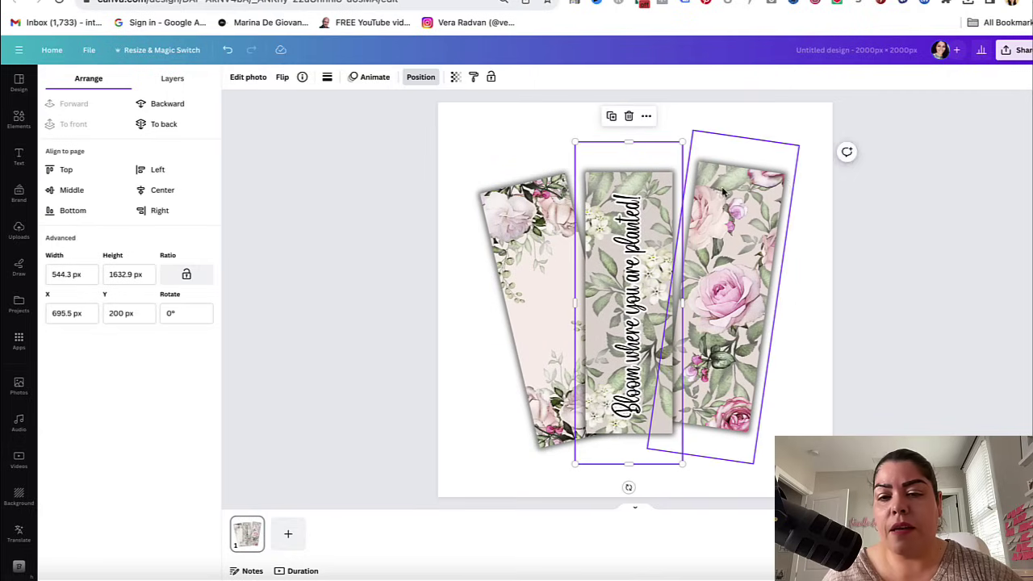
- Move all three bookmarks lower on the page as an evenly fanned group, leaving space above them
left_click(786, 191)
left_click_drag(790, 196, 787, 203)
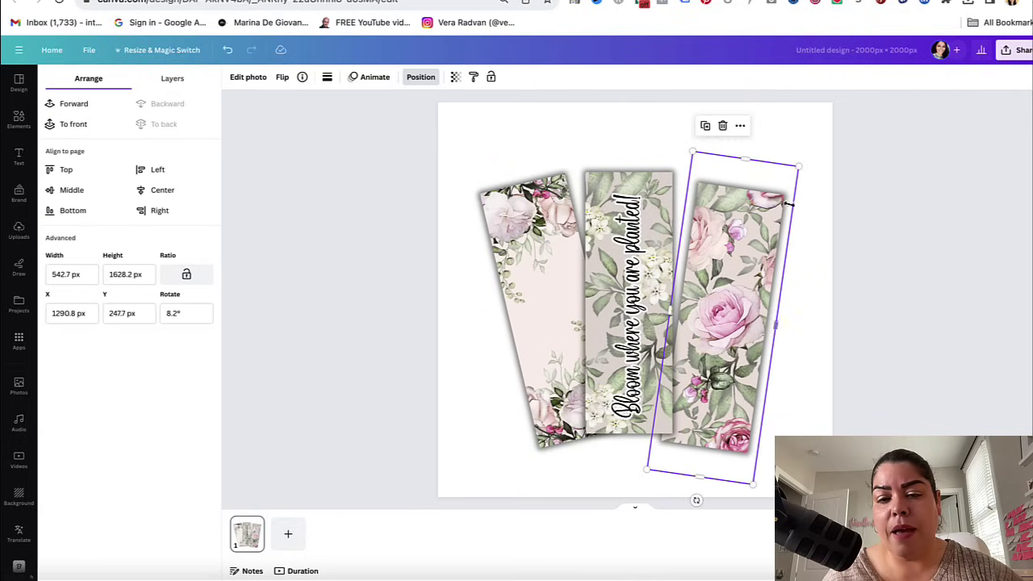
left_click_drag(521, 226, 530, 239)
left_click(621, 242)
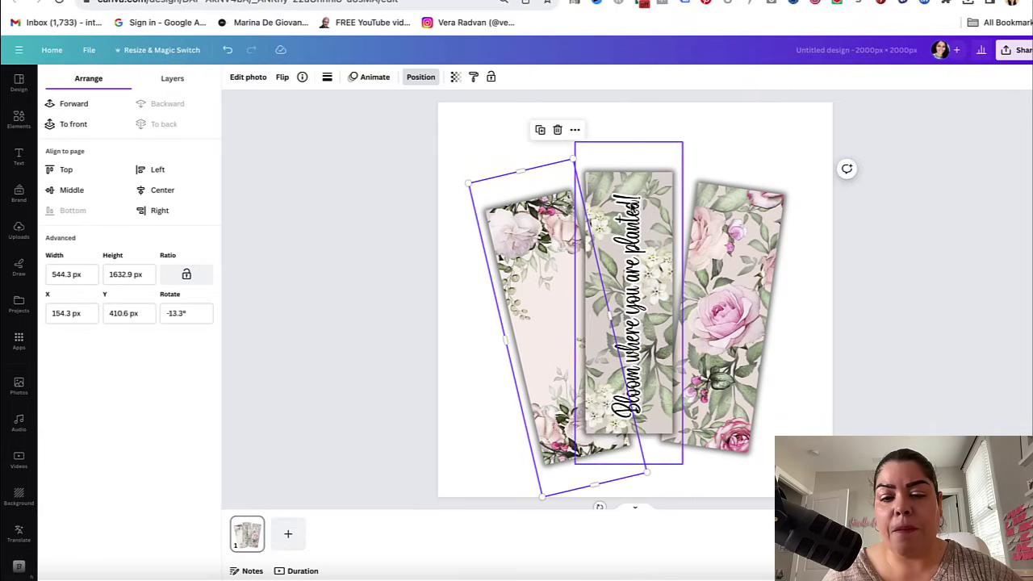
left_click_drag(622, 242, 621, 267)
left_click_drag(699, 218, 692, 234)
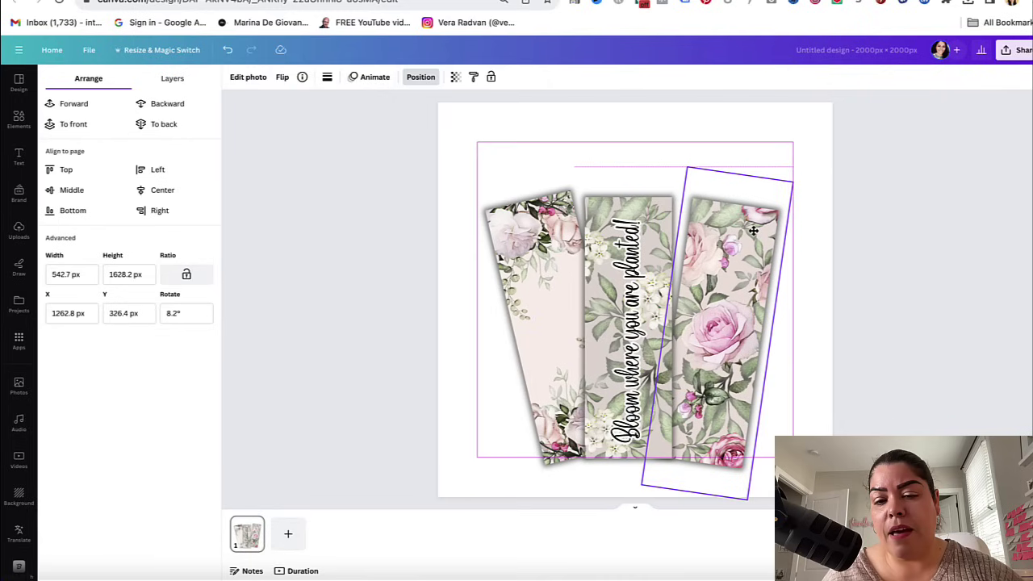
- Set the page background to the off-white shade taken from the "Bloom where you are planted!" bookmark's photo colors
left_click(936, 149)
left_click(481, 148)
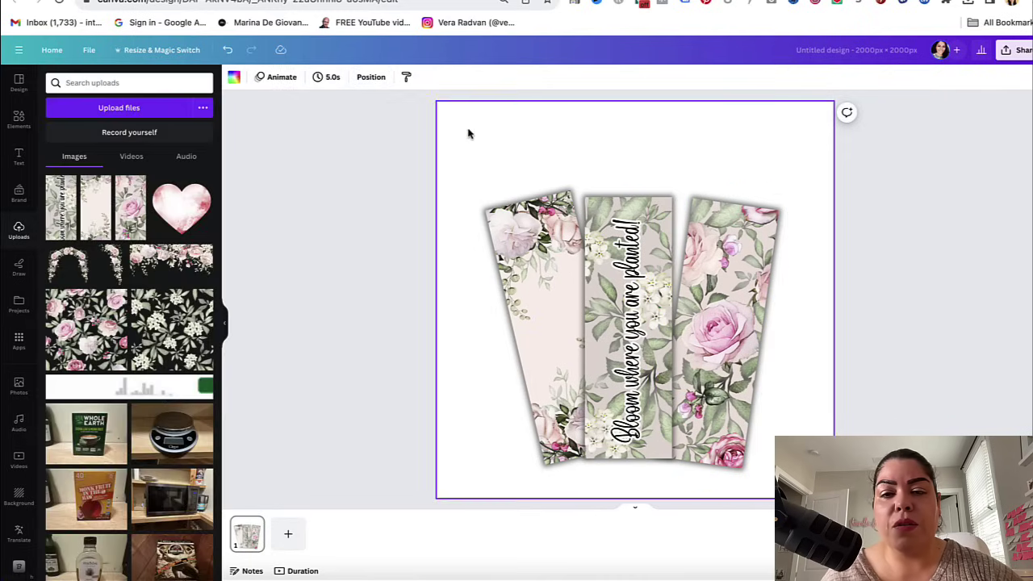
left_click(234, 78)
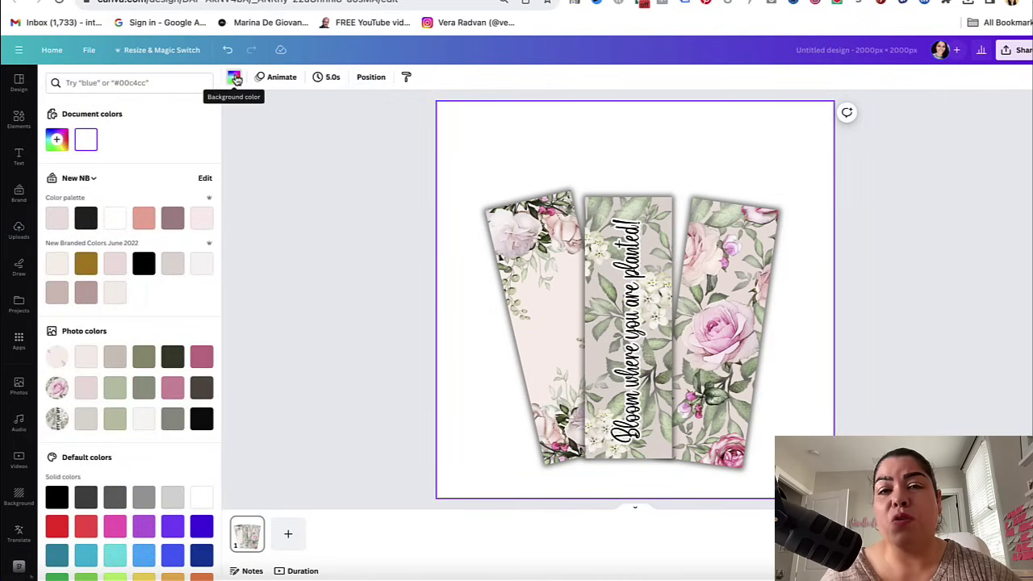
left_click(115, 294)
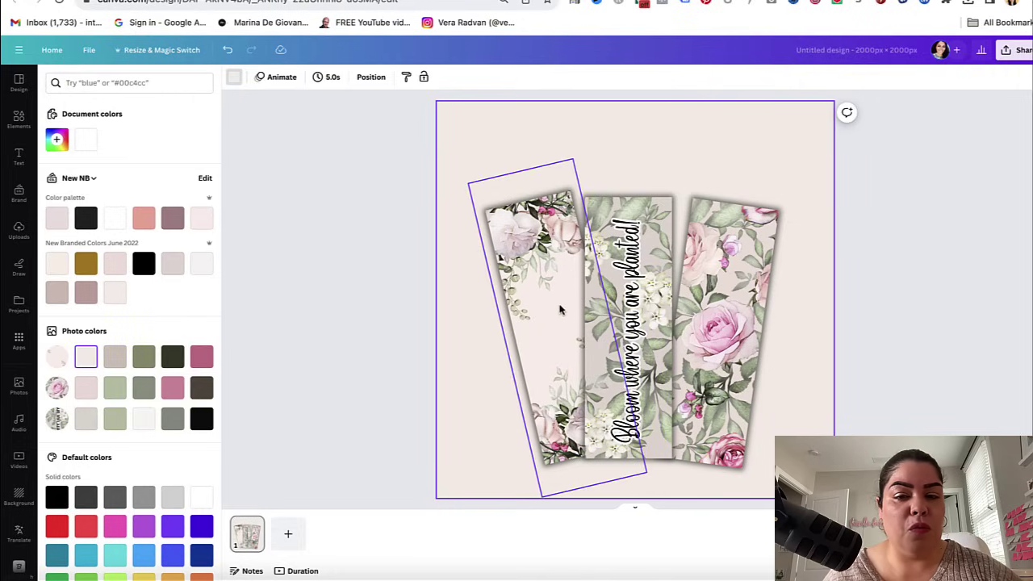
left_click(140, 426)
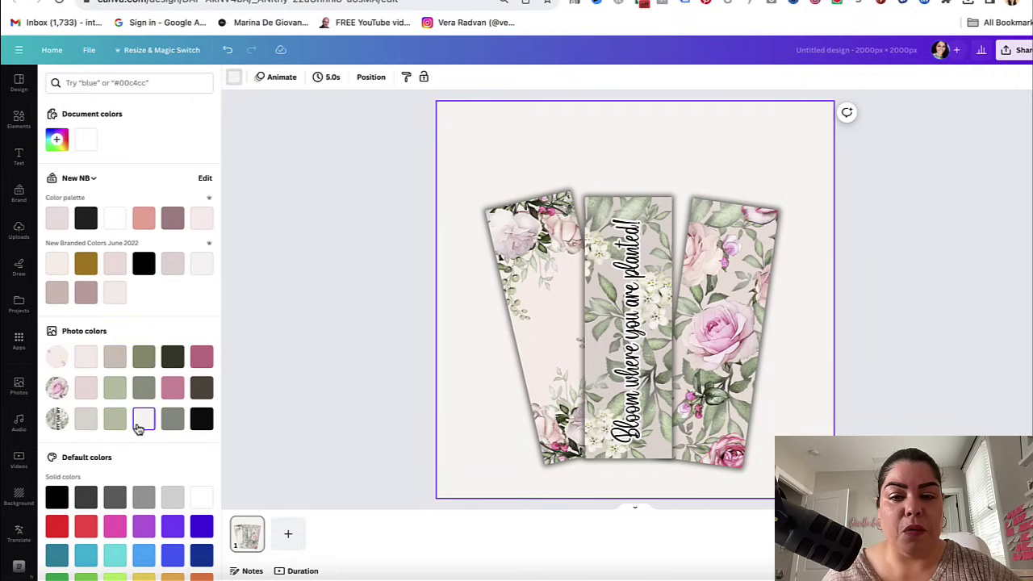
left_click(471, 343)
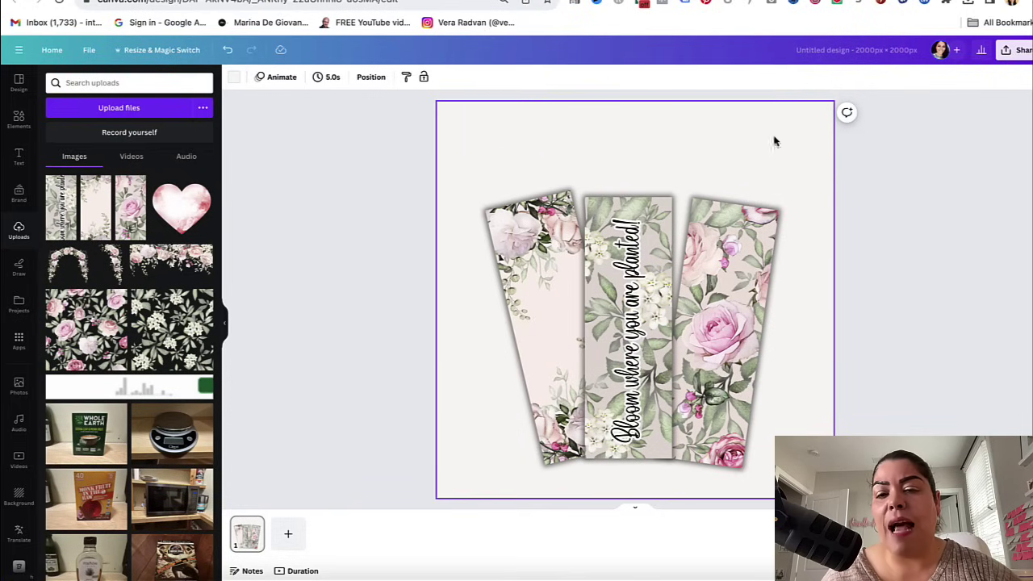
- Add a text line reading "Bookmark for plant lovers" in the empty space above the three bookmarks
key("t")
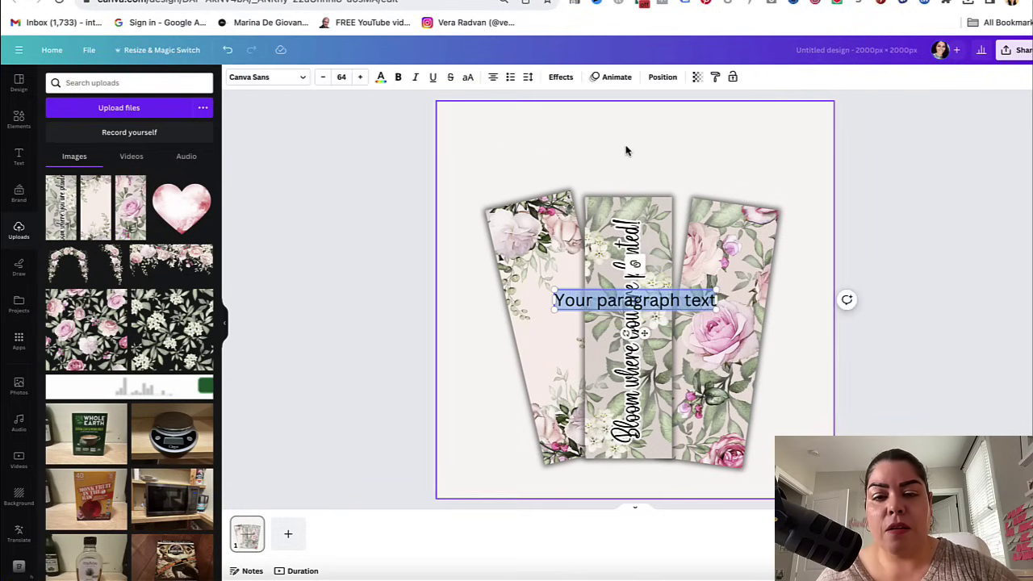
left_click_drag(641, 330, 622, 172)
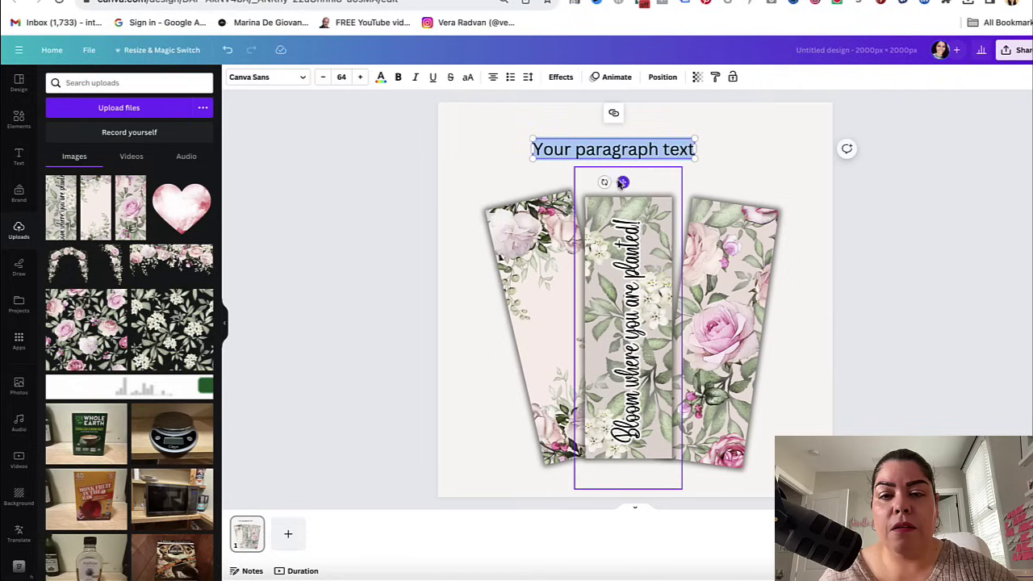
type("Bookmarkf")
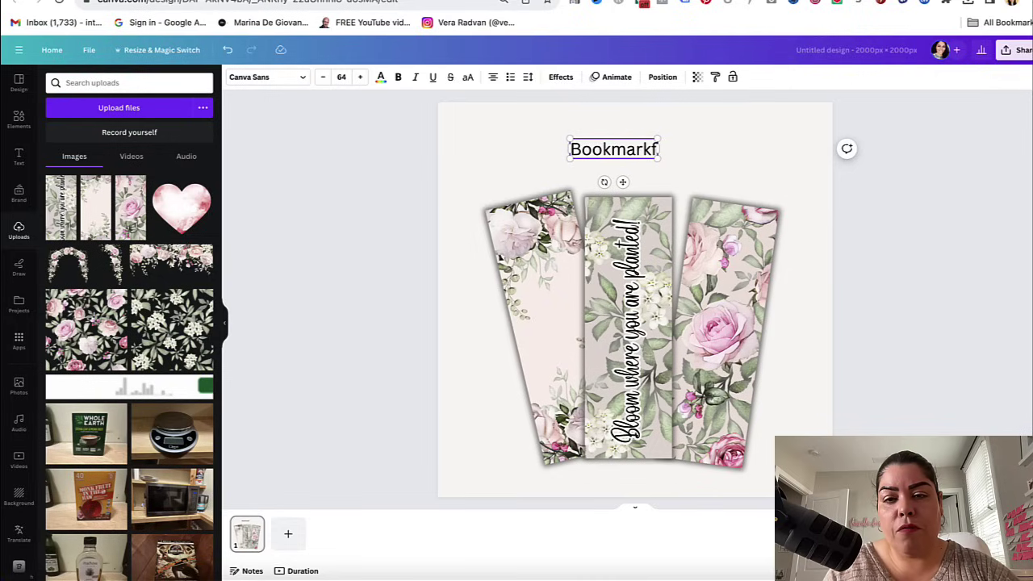
key("BackSpace")
type("for")
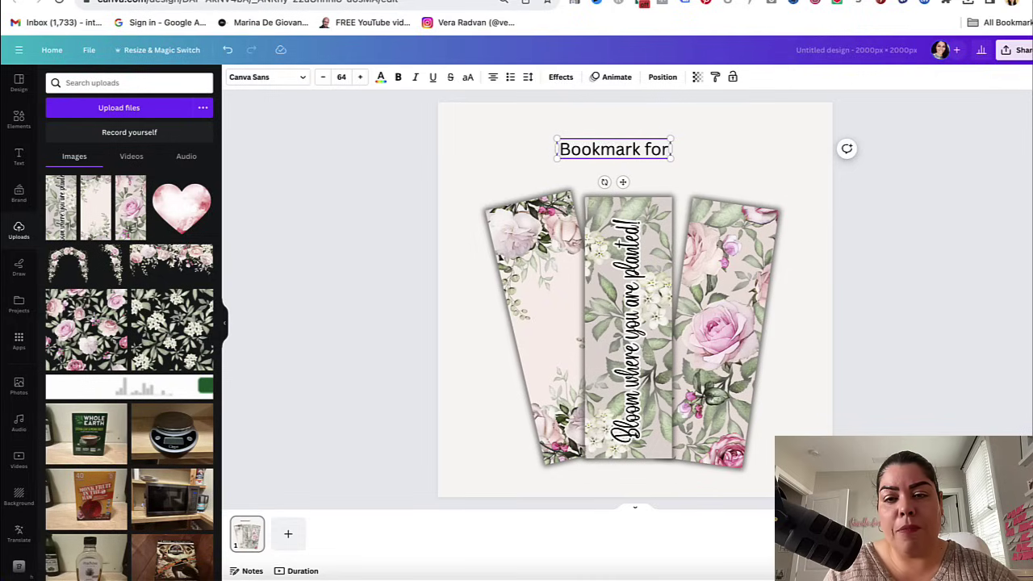
type(" plant lovers")
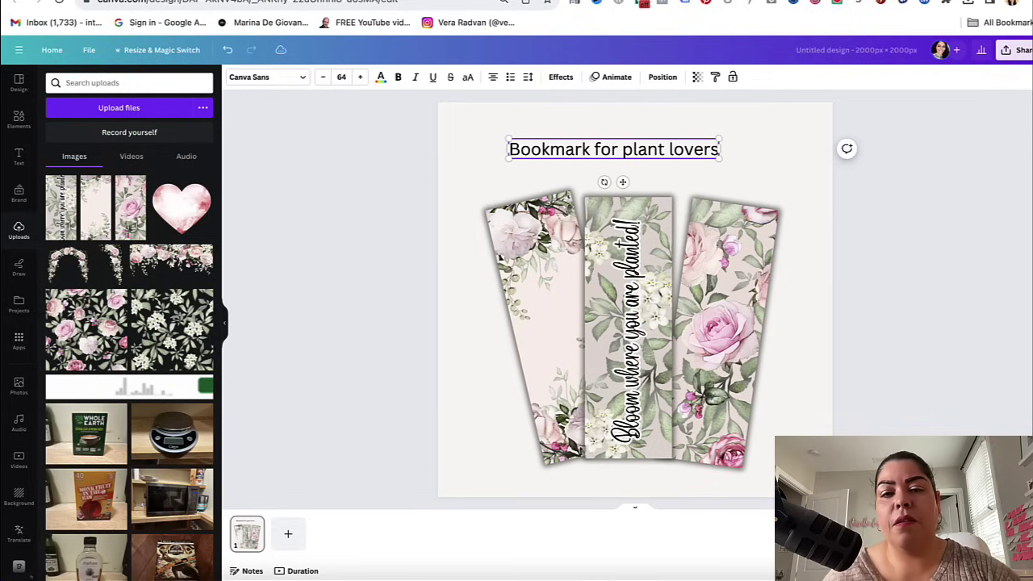
- Change the title's font to Breathing and enlarge it to about size 107 so it spans nearly the page width
triple_click(588, 148)
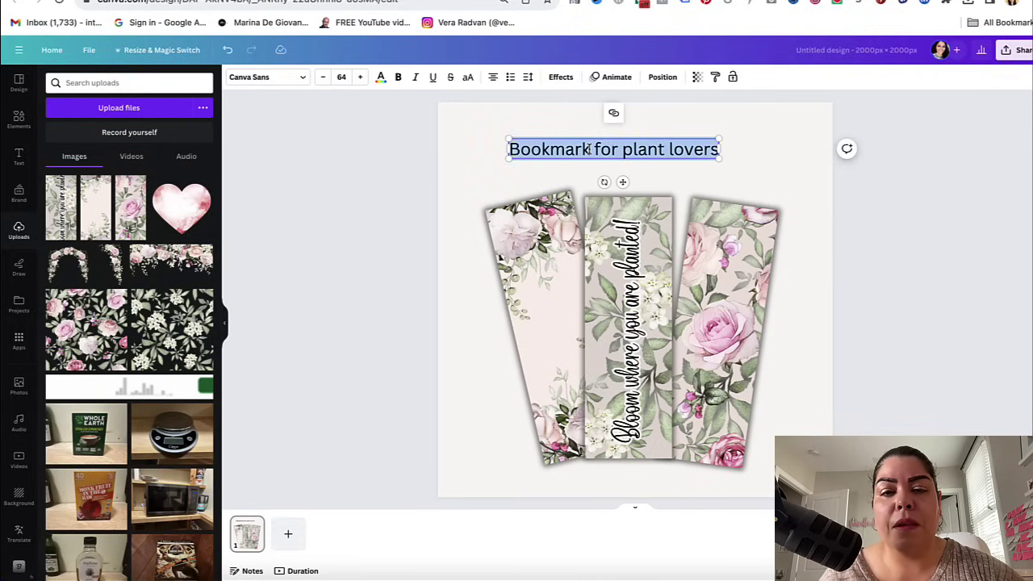
left_click(300, 79)
left_click(120, 247)
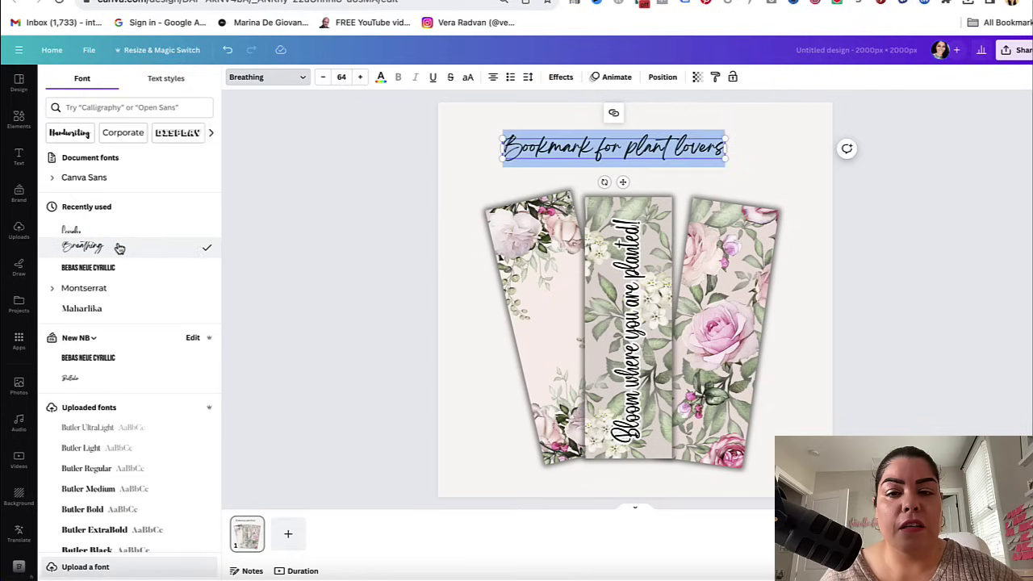
left_click_drag(724, 158, 824, 177)
left_click_drag(495, 134, 456, 125)
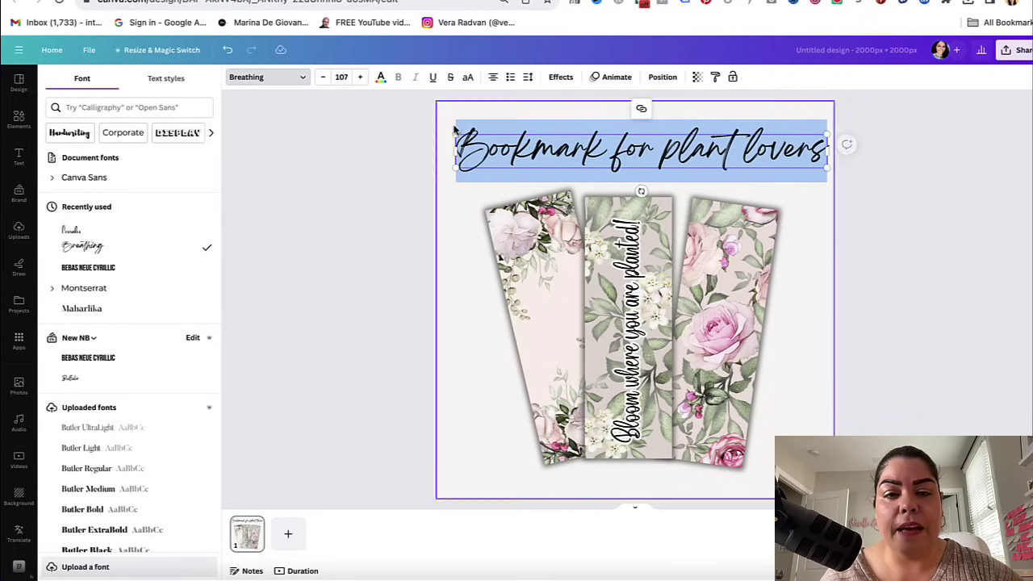
left_click(962, 117)
- Reduce the title to about size 103 and reposition it evenly above the bookmarks with a margin on both sides
left_click(807, 160)
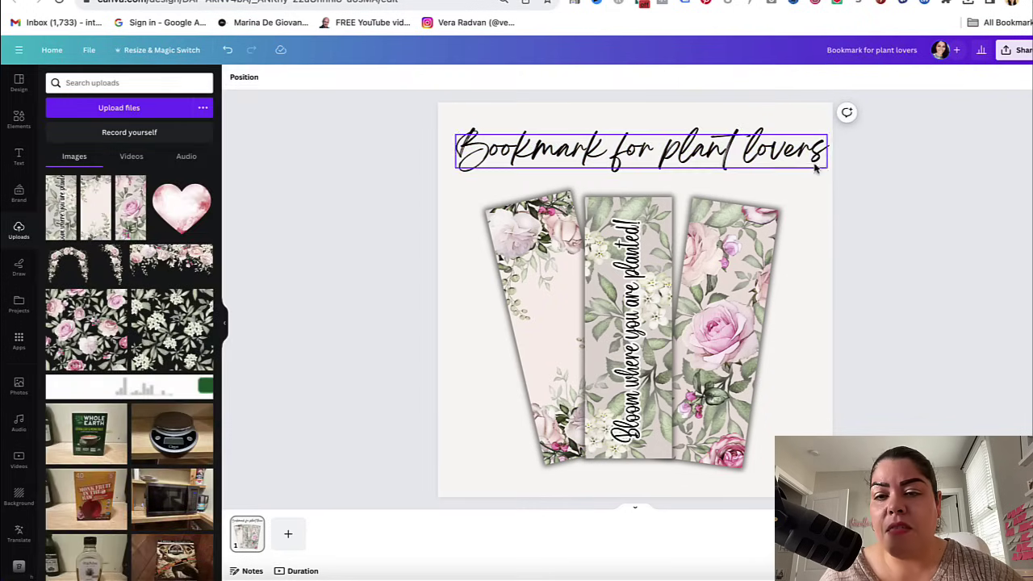
left_click_drag(829, 170, 812, 162)
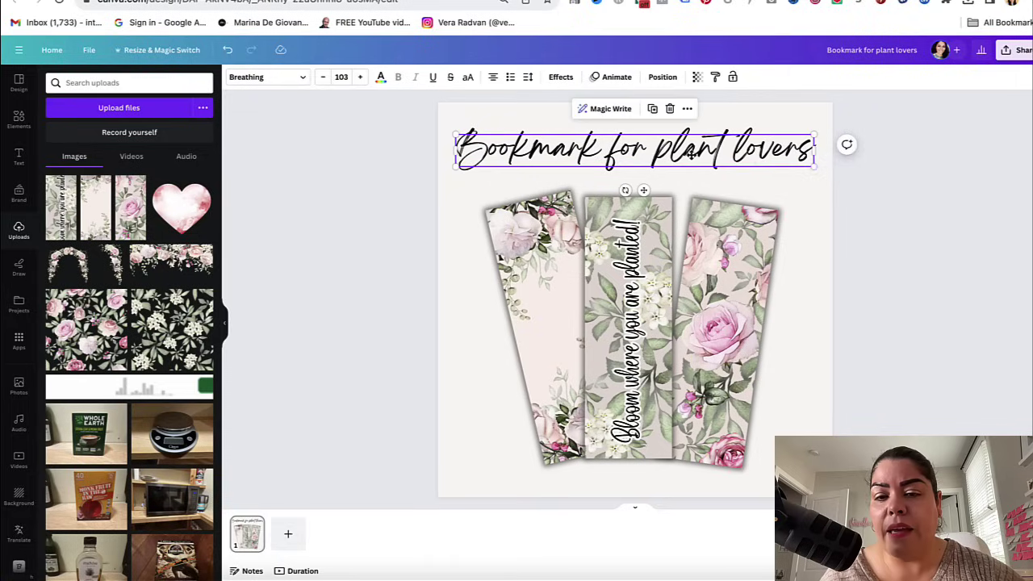
mouse_move(695, 157)
left_mouse_down()
mouse_move(710, 161)
mouse_move(699, 156)
left_mouse_up()
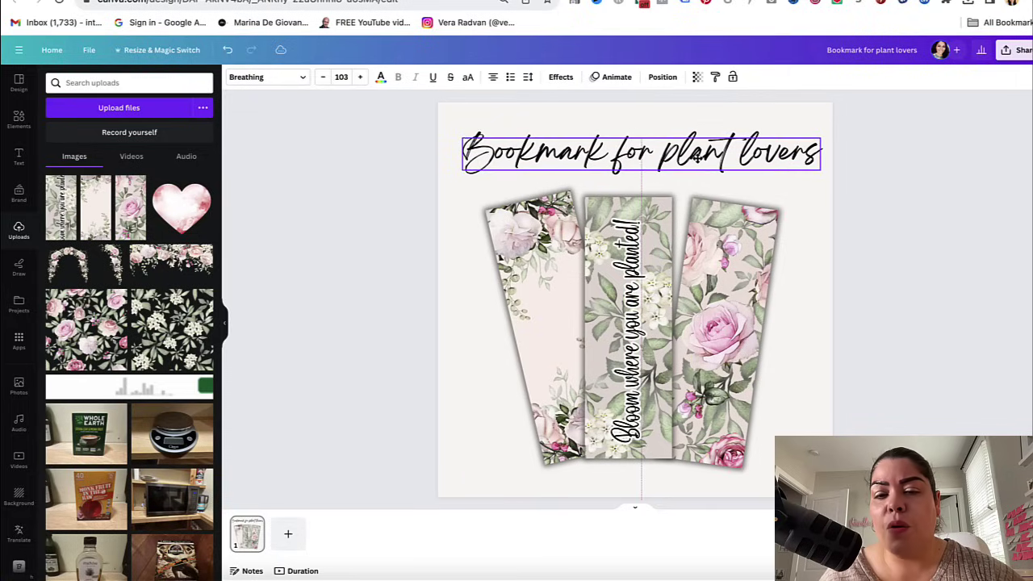
left_click(931, 145)
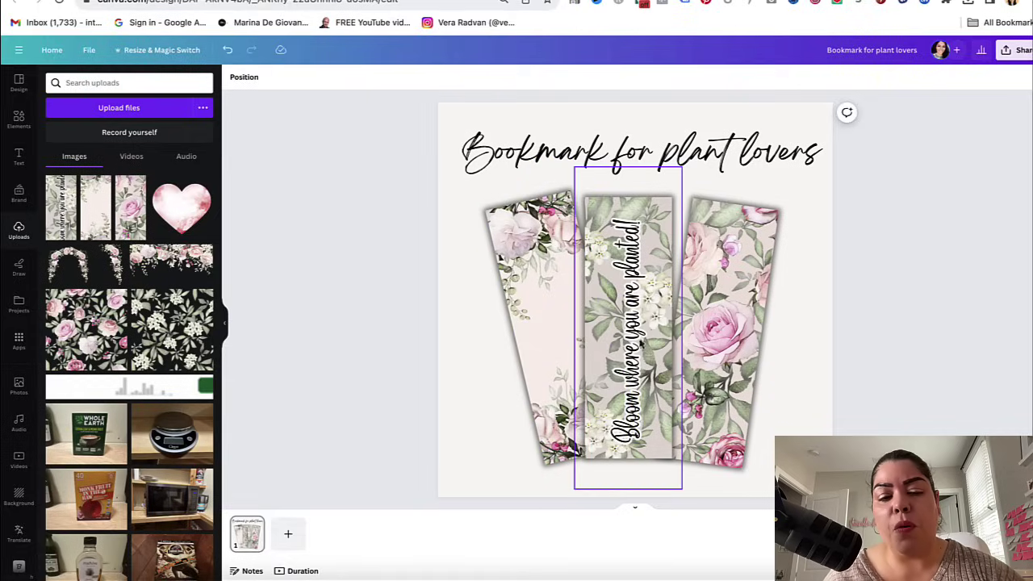
- Add a second page and place the "Bloom where you are planted!" bookmark on it, enlarged to nearly the page height
left_click(288, 533)
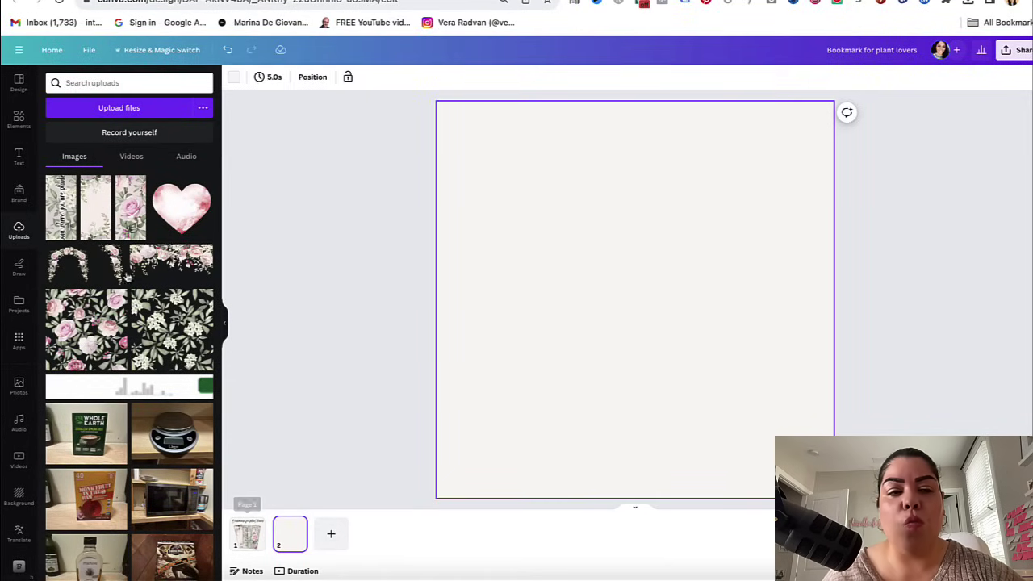
left_click(61, 206)
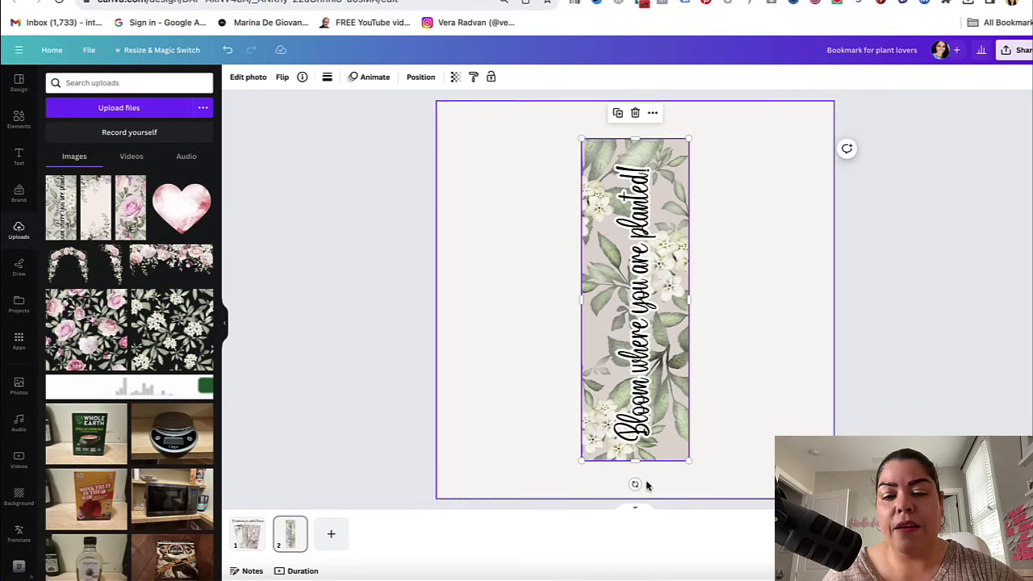
left_click_drag(634, 484, 635, 443)
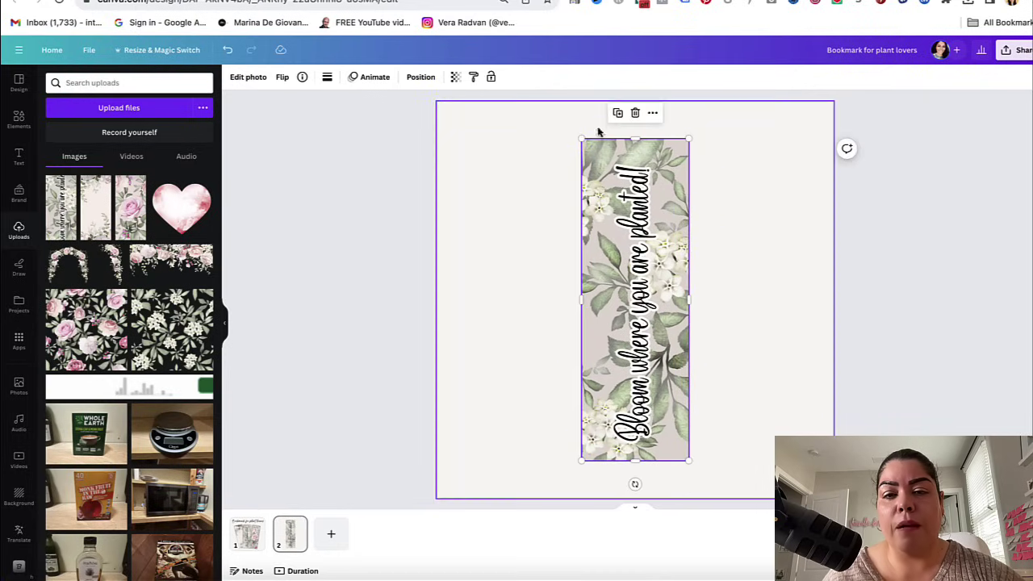
left_click_drag(579, 138, 545, 128)
left_click_drag(654, 213, 661, 235)
left_click_drag(581, 139, 555, 129)
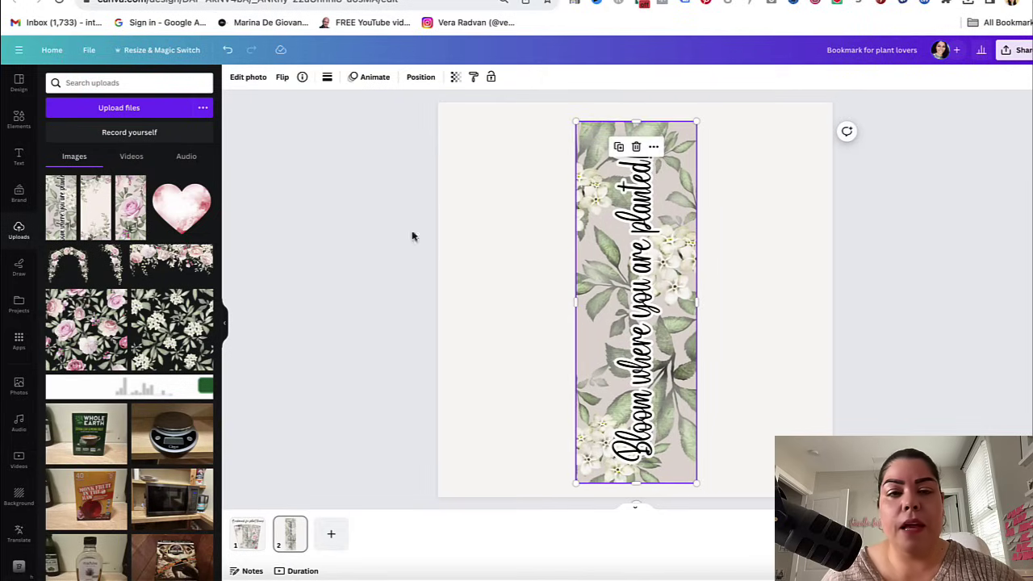
- Apply a Glow shadow to the bookmark on page 2
left_click(246, 78)
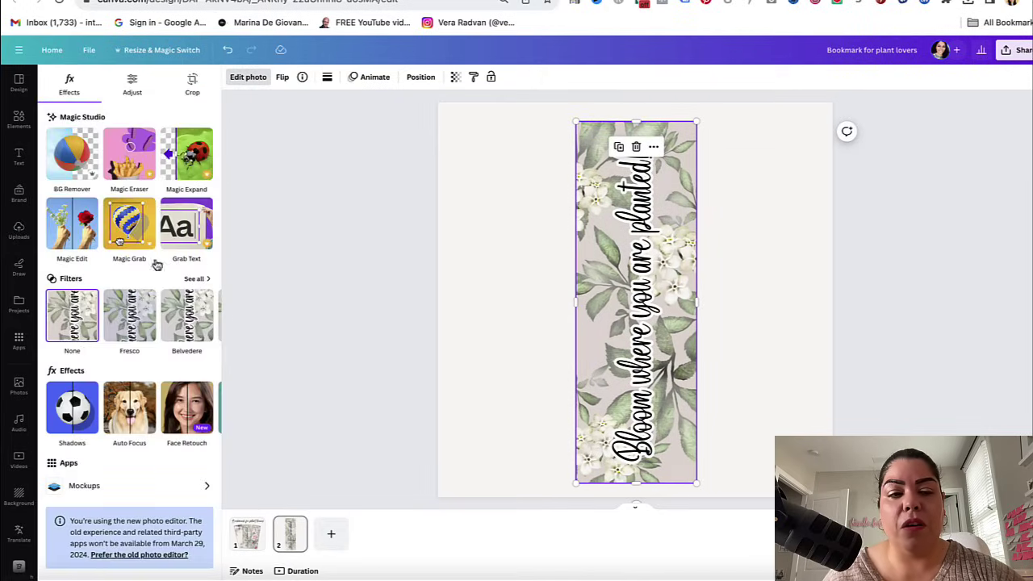
left_click(81, 432)
left_click(80, 212)
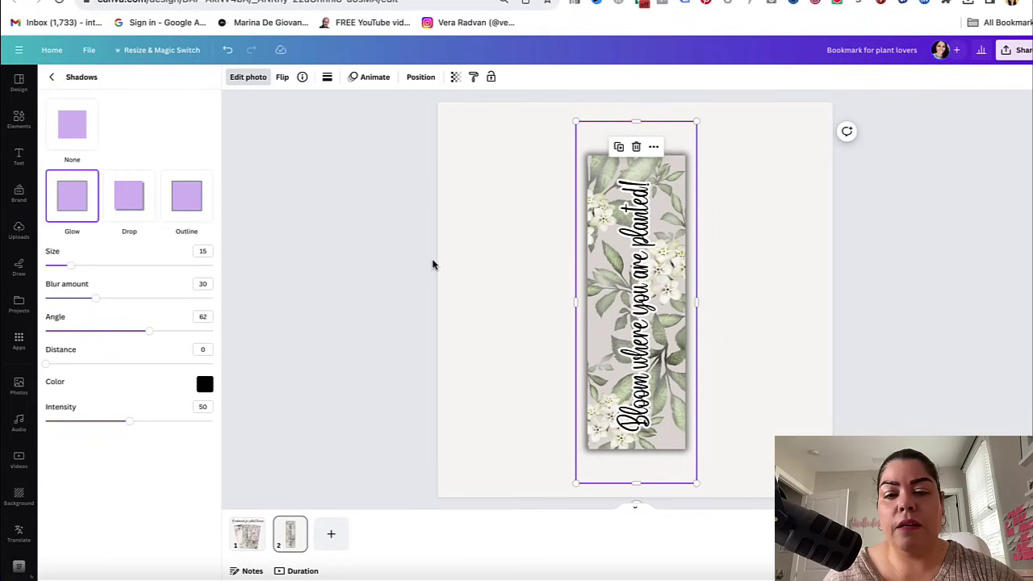
- Enlarge the shadowed bookmark slightly, center it on page 2, and return to the first page
mouse_move(696, 484)
left_mouse_down()
mouse_move(717, 500)
mouse_move(704, 500)
left_mouse_up()
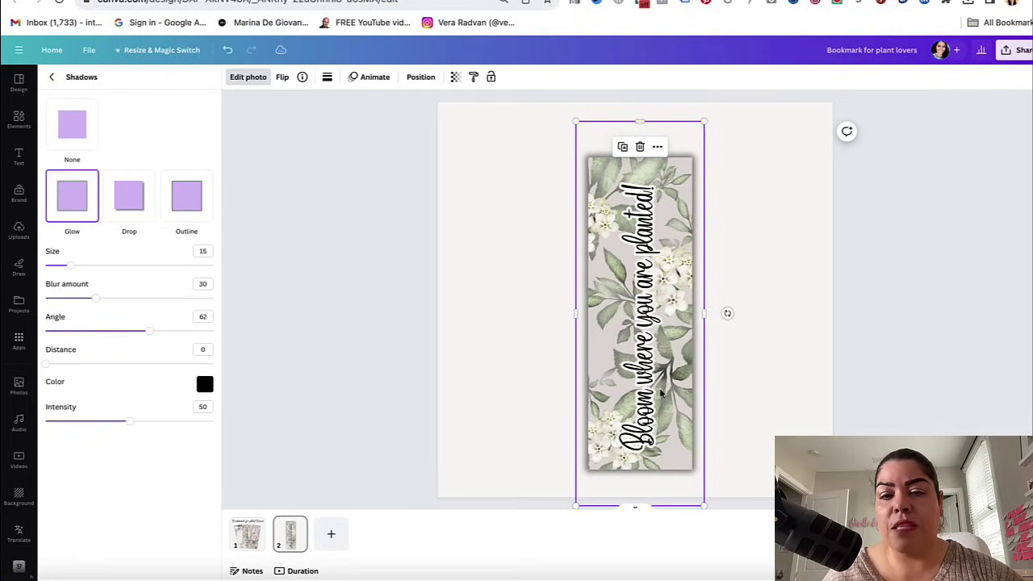
left_click_drag(639, 306, 724, 304)
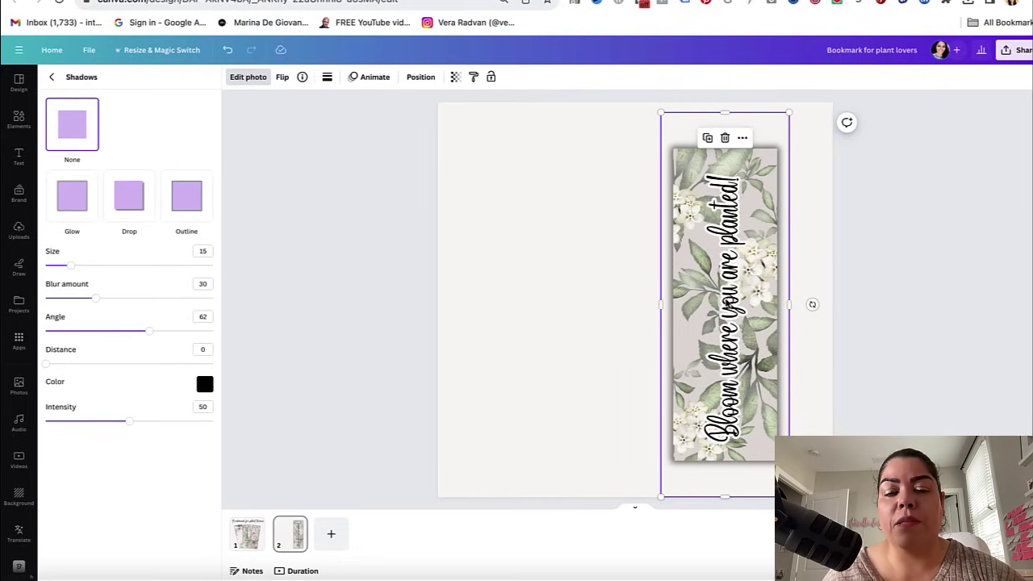
left_click_drag(725, 308, 637, 293)
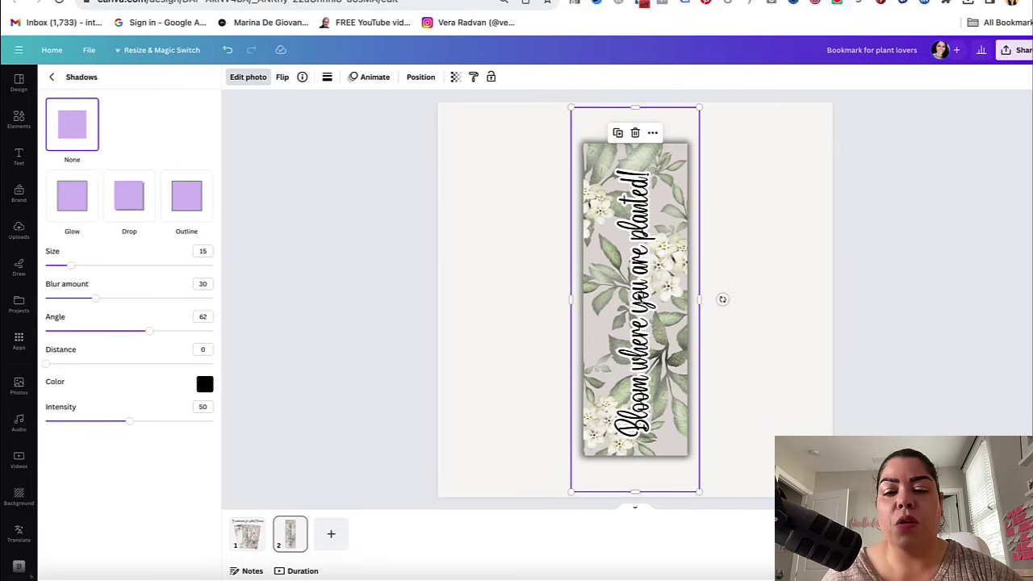
left_click(254, 526)
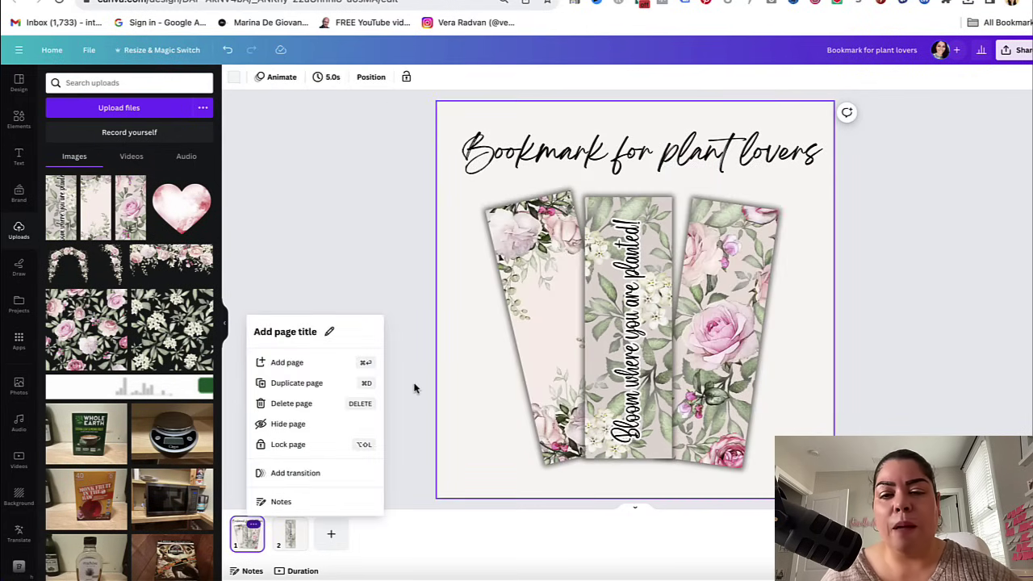
left_click(368, 201)
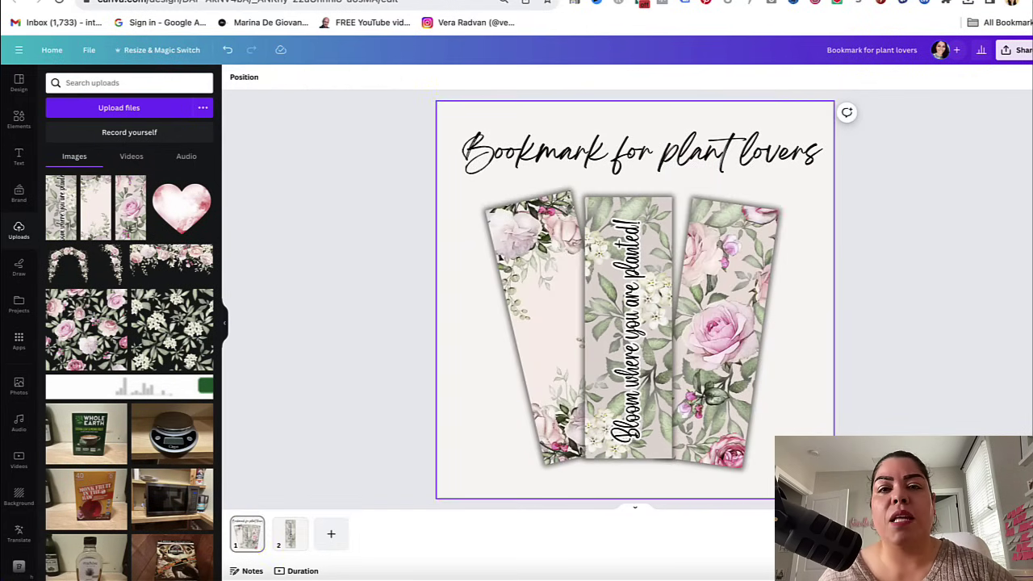